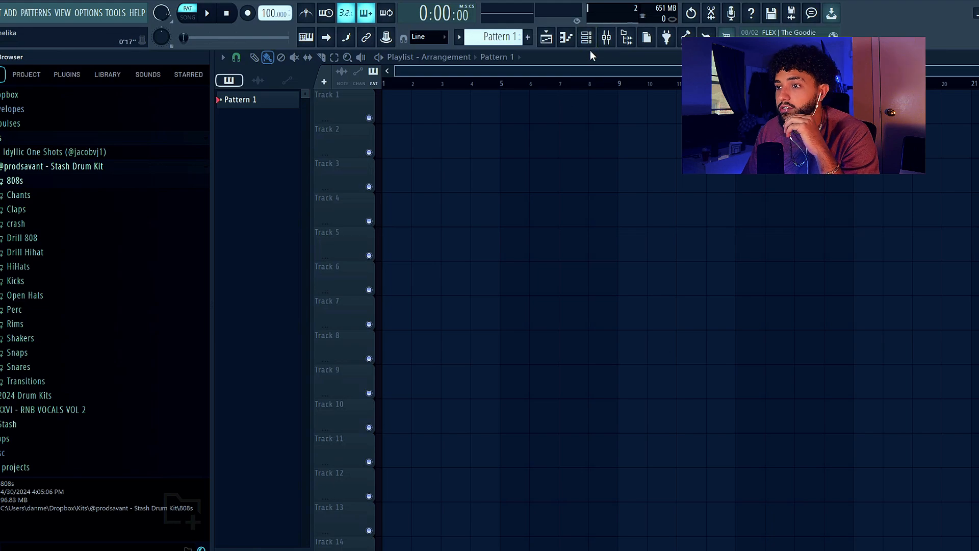
Load the Key - Infinite preset from the Savant - 3AM bank on a new Analog Lab V channel and set the tempo to 90 BPM.
left_click(586, 37)
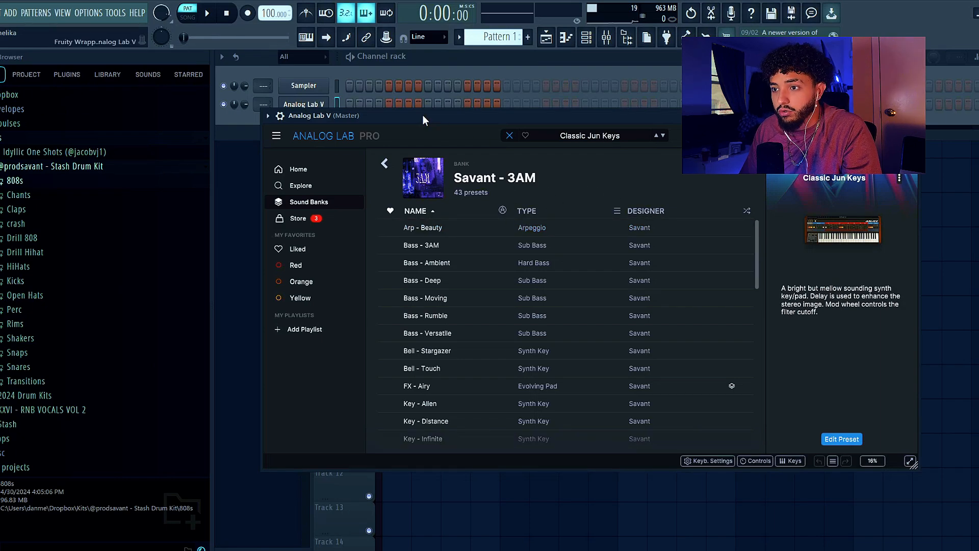
left_click_drag(422, 115, 436, 81)
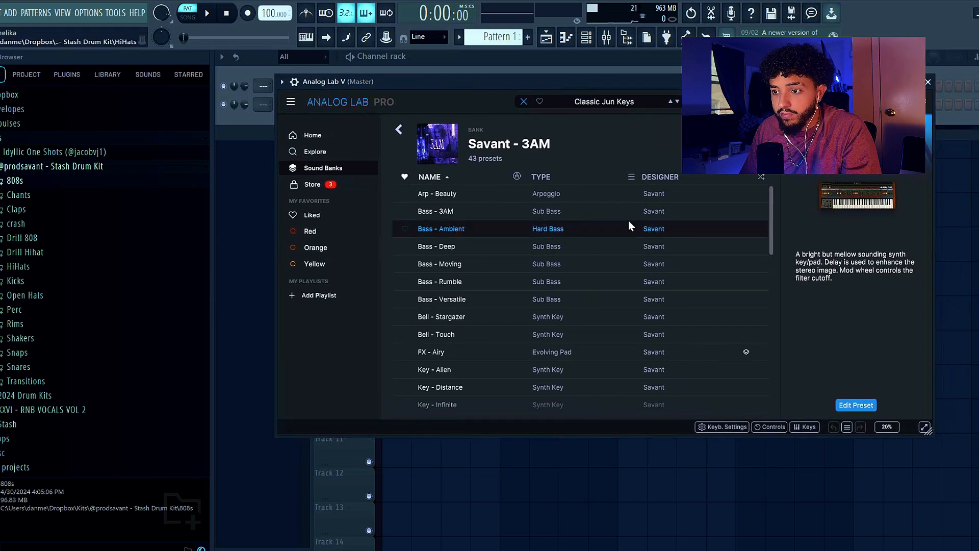
scroll(574, 247, "down", 5)
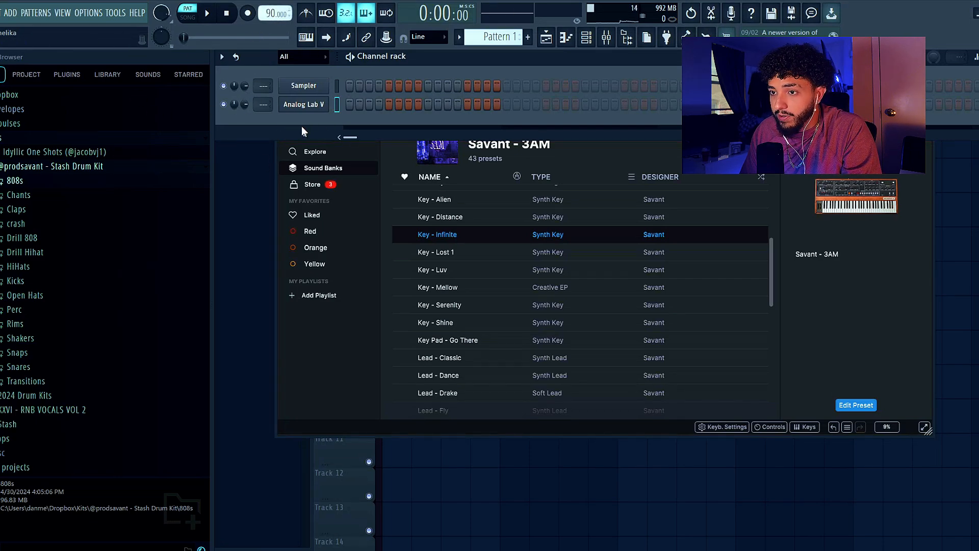
Draw a two-bar chord of G#4, B4 and D#5 at the start of the Analog Lab V piano roll.
right_click(317, 105)
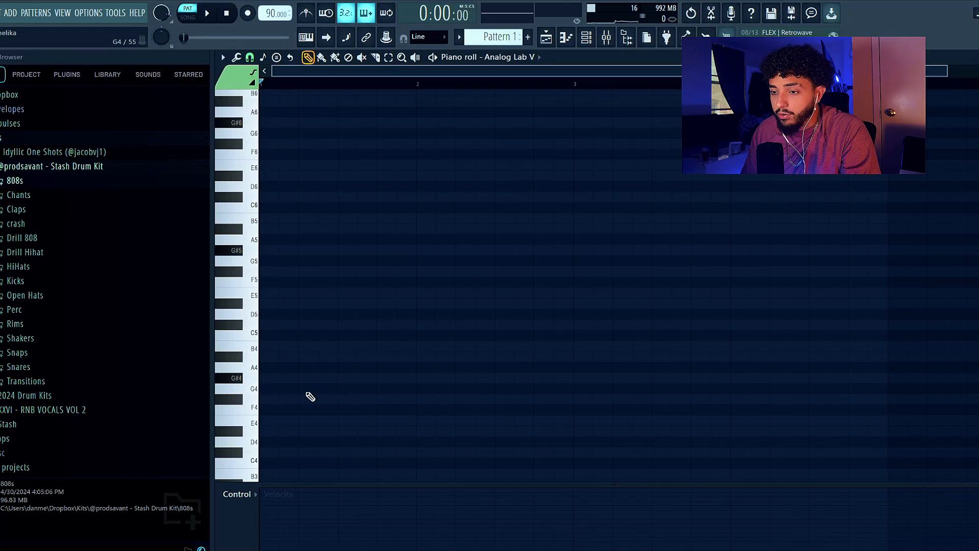
scroll(292, 380, "down", 3)
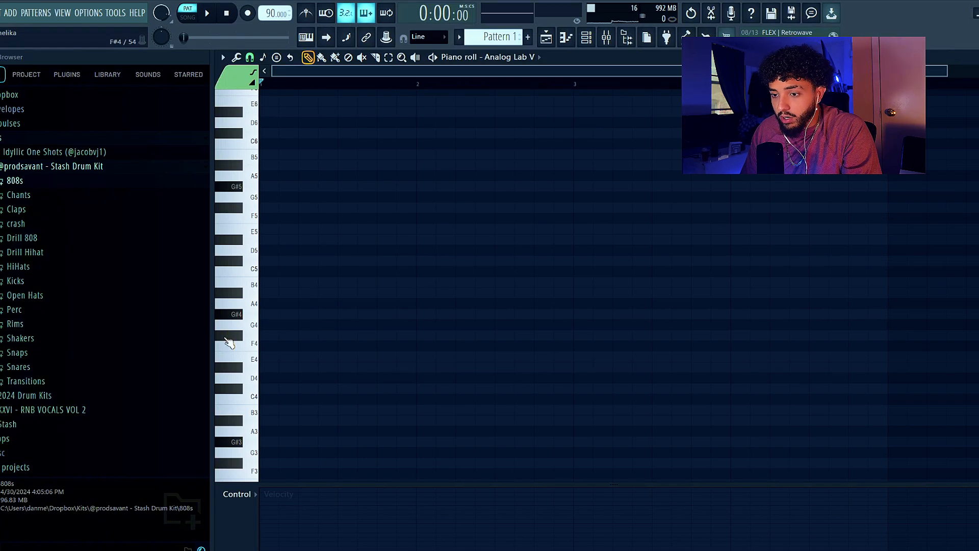
left_click(274, 314)
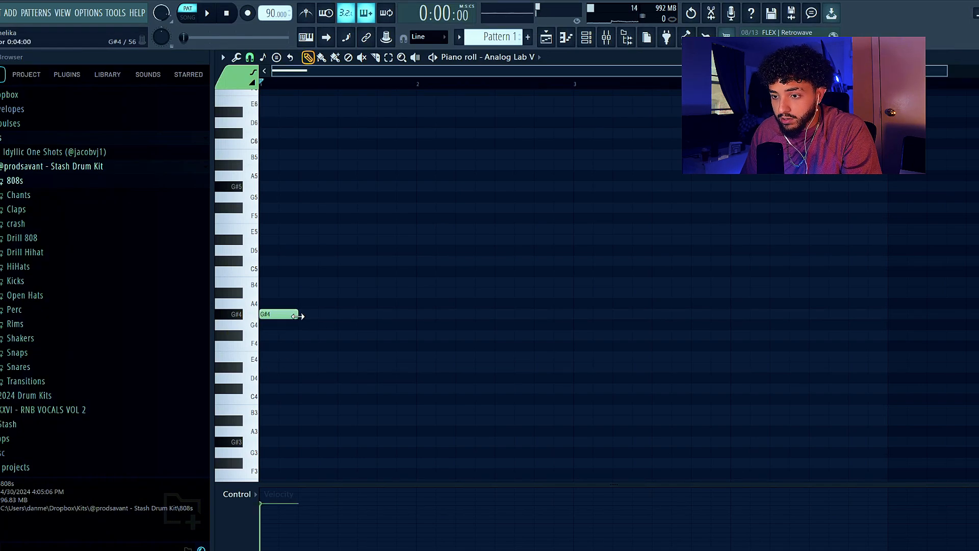
left_click_drag(295, 316, 583, 317)
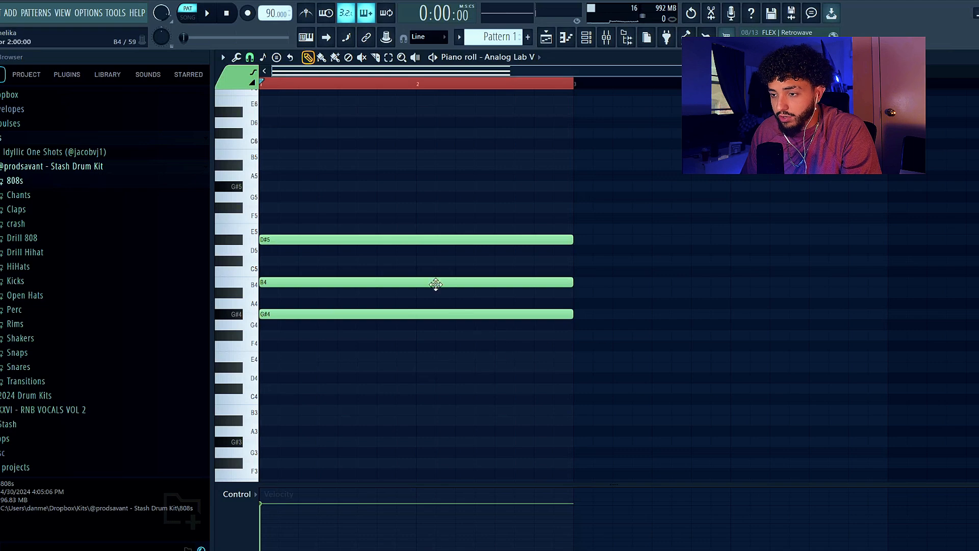
Lower the velocity of all three chord notes slightly and clear the time selection.
key("ctrl+a")
scroll(350, 348, "down", 4)
key("ctrl+d")
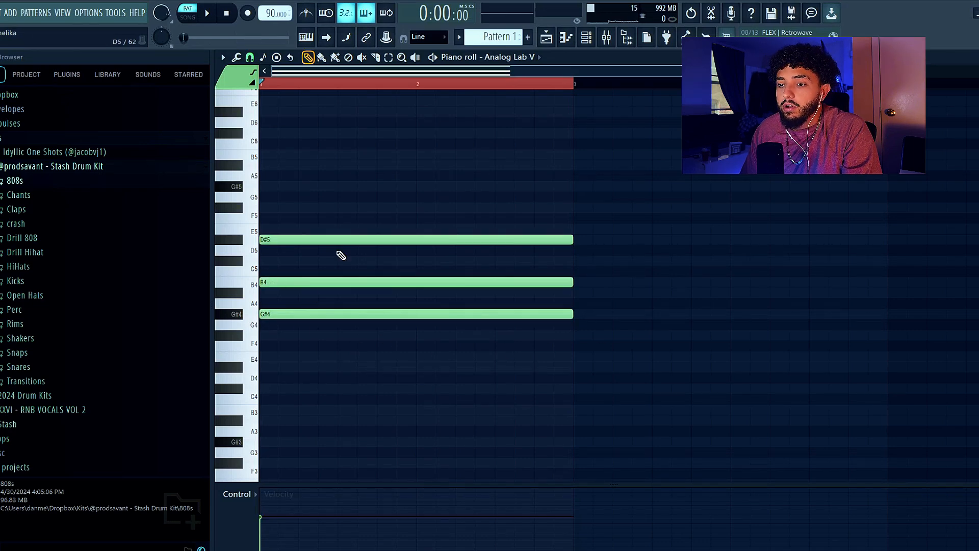
double_click(478, 84)
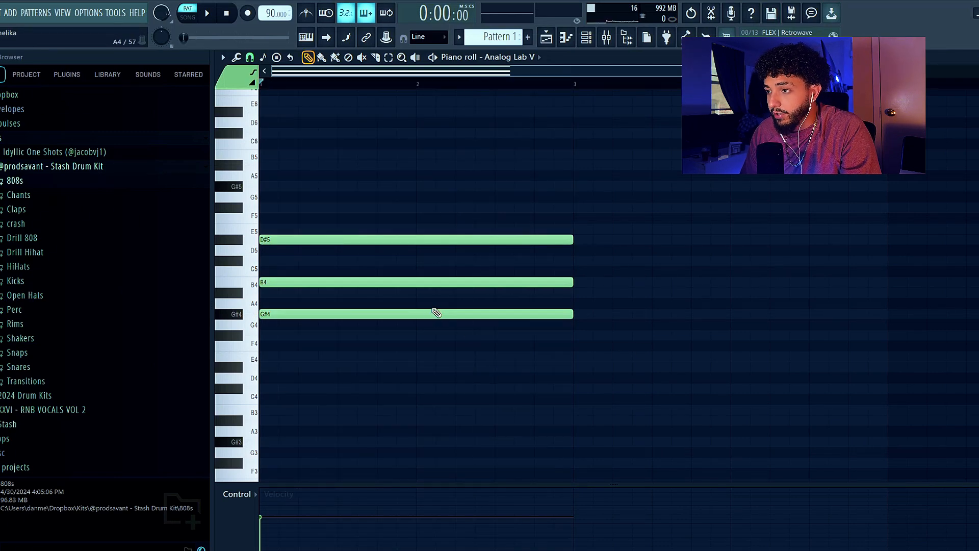
Draw a second two-bar chord of D#4, F#4, A#4 and C#5 starting at bar 3.
scroll(424, 311, "down", 2, "ctrl")
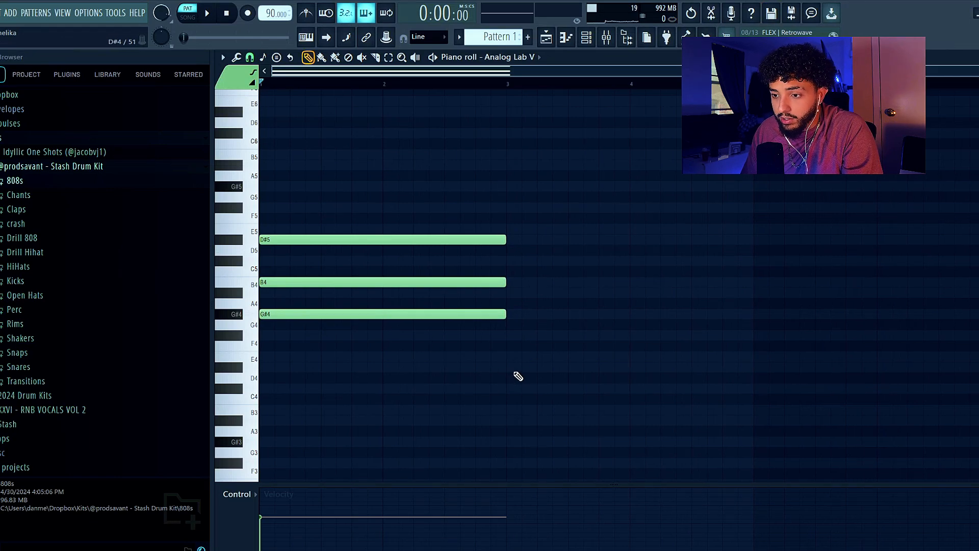
left_click(507, 367)
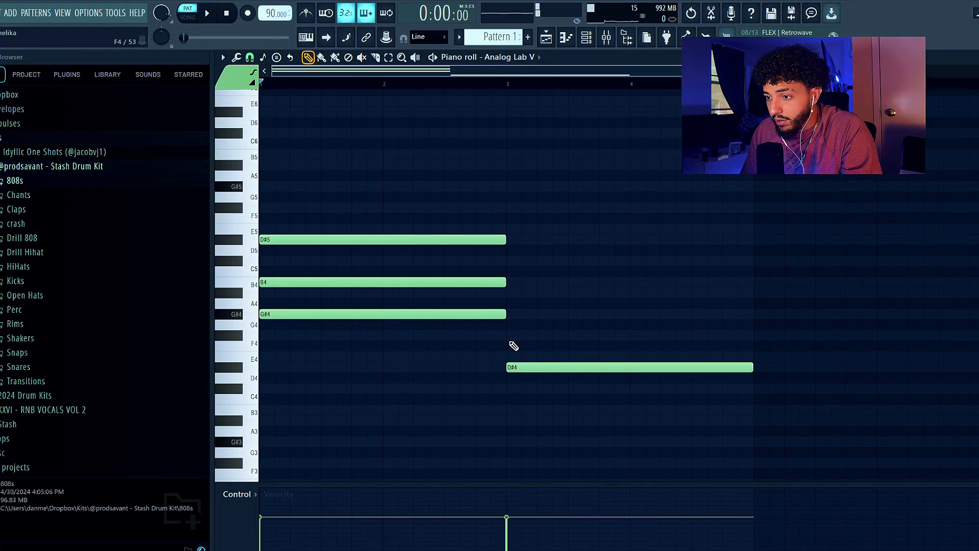
left_click(510, 335)
left_click(510, 293)
left_click(510, 261)
left_click_drag(498, 86, 506, 87)
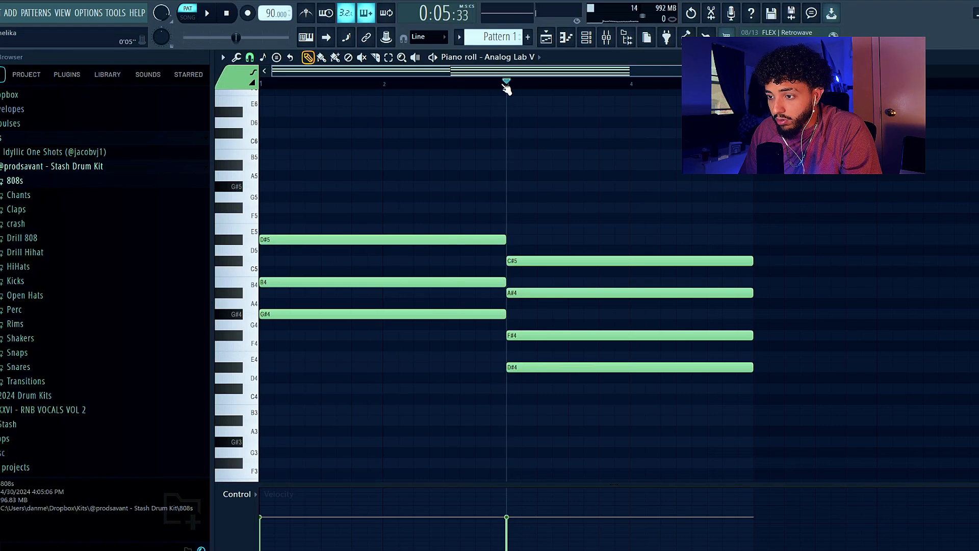
left_click_drag(704, 414, 628, 215, "ctrl")
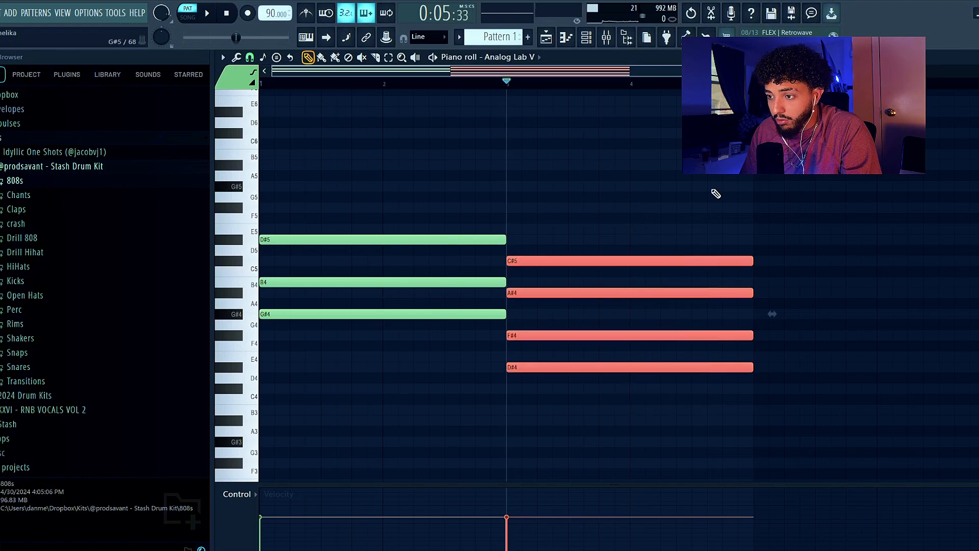
left_click(723, 187, "ctrl")
Raise the F#4 note of the second chord to G4.
scroll(462, 250, "up", 3)
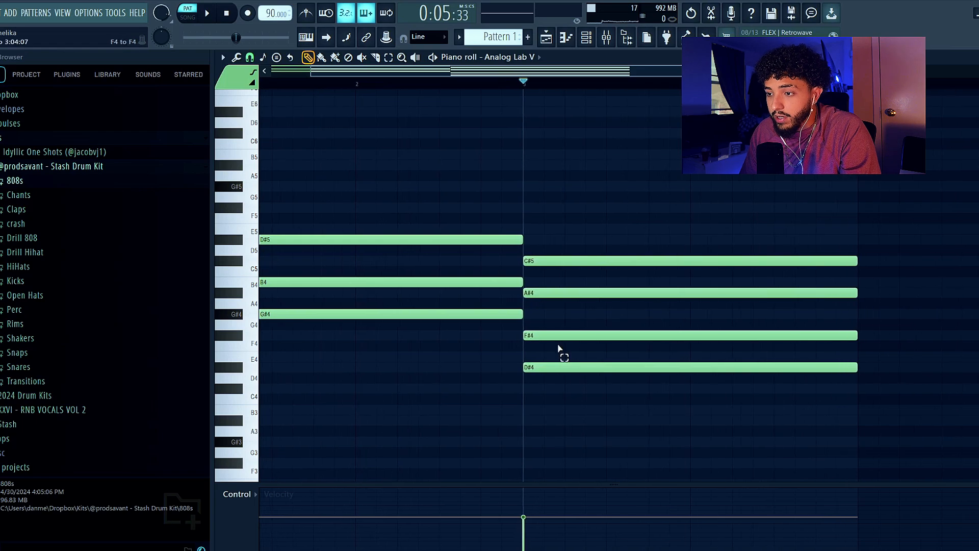
left_click_drag(560, 350, 608, 323, "ctrl")
scroll(572, 342, "up", 2)
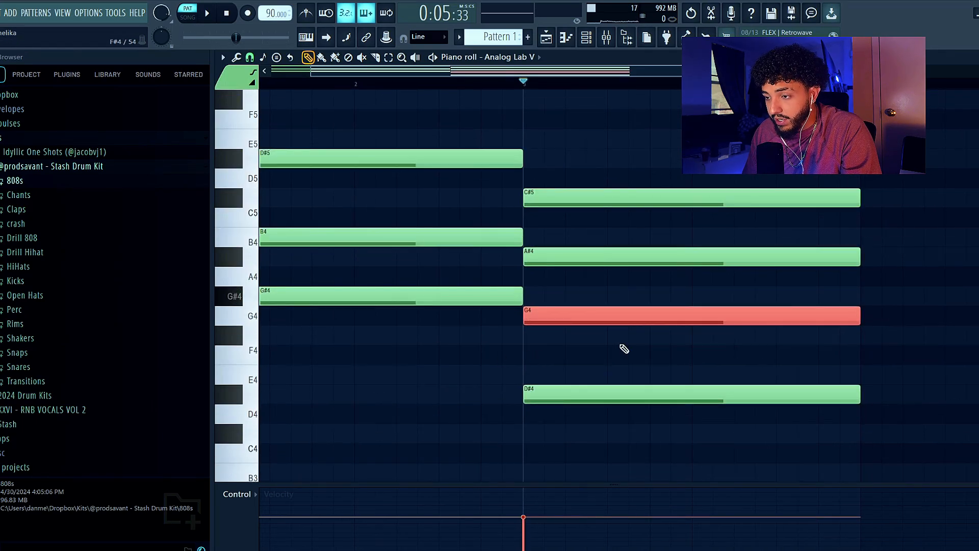
left_click(624, 349, "ctrl")
scroll(625, 349, "down", 2)
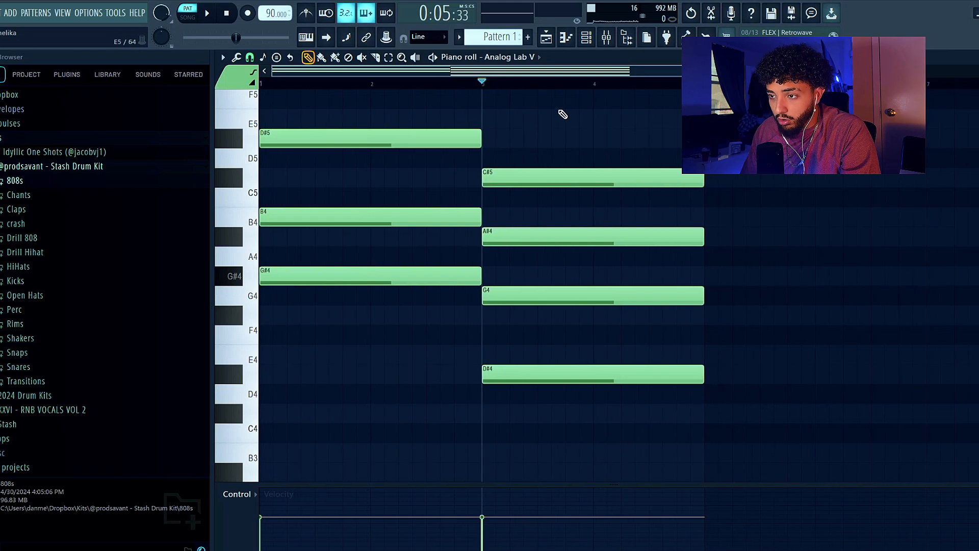
scroll(563, 114, "down", 2)
left_click(542, 294, "ctrl")
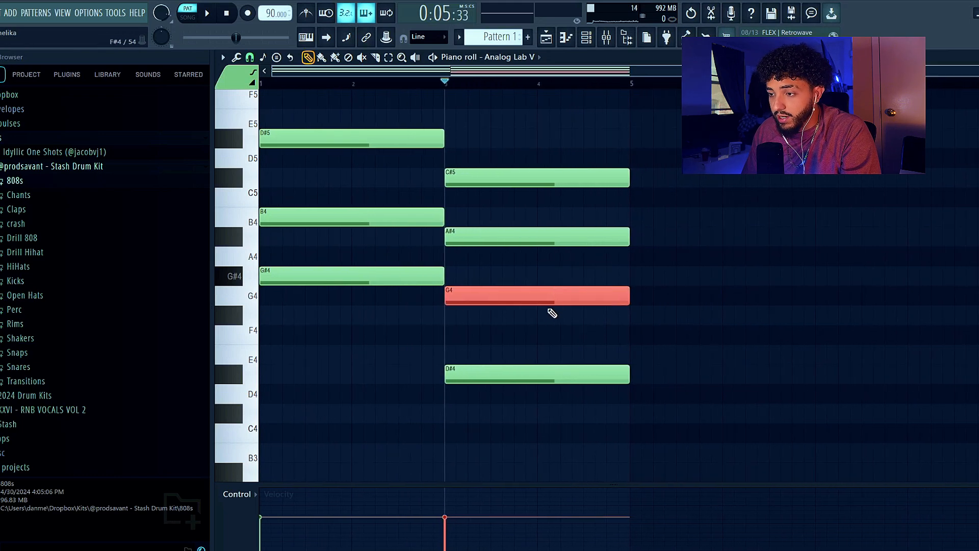
left_click(795, 323)
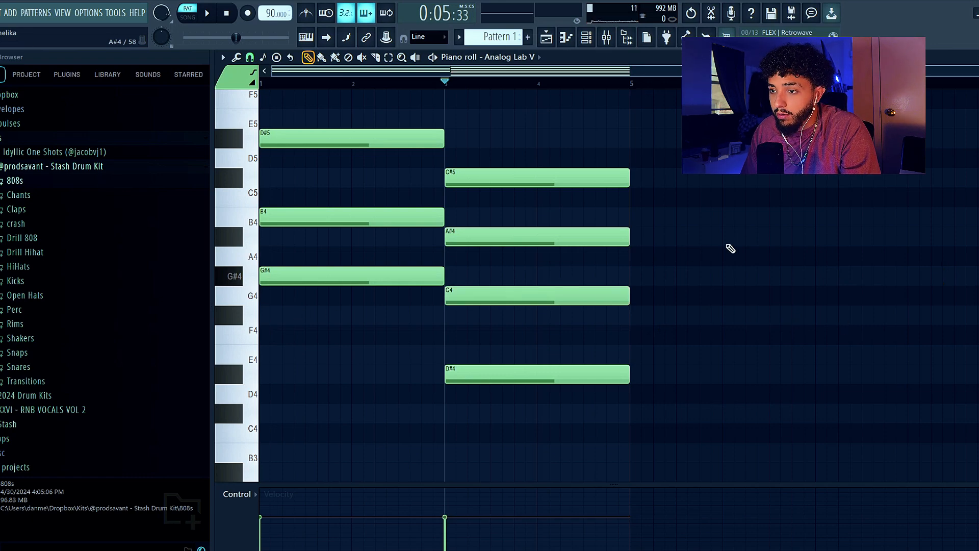
Add an F#5 note on top of the first chord and try an A#5 above it.
scroll(367, 204, "up", 3)
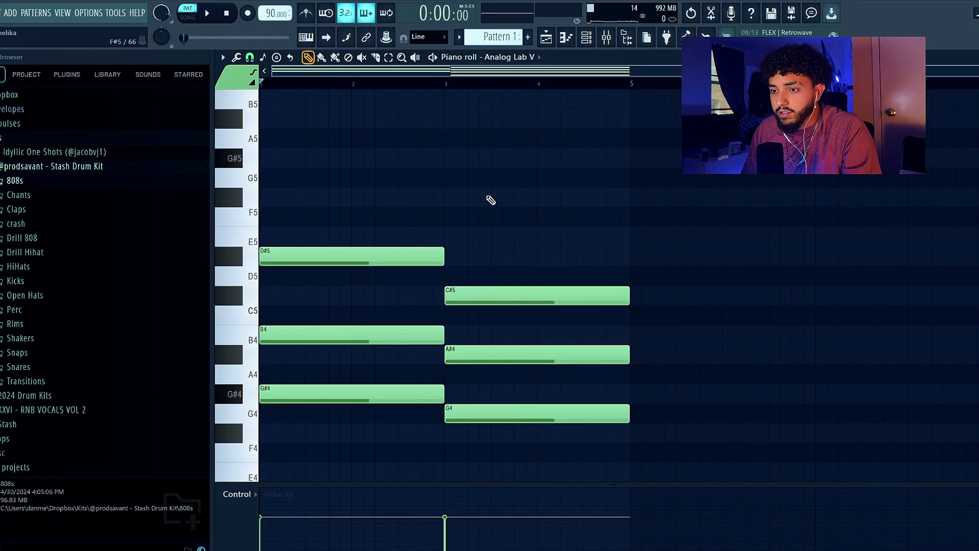
scroll(345, 201, "down", 1)
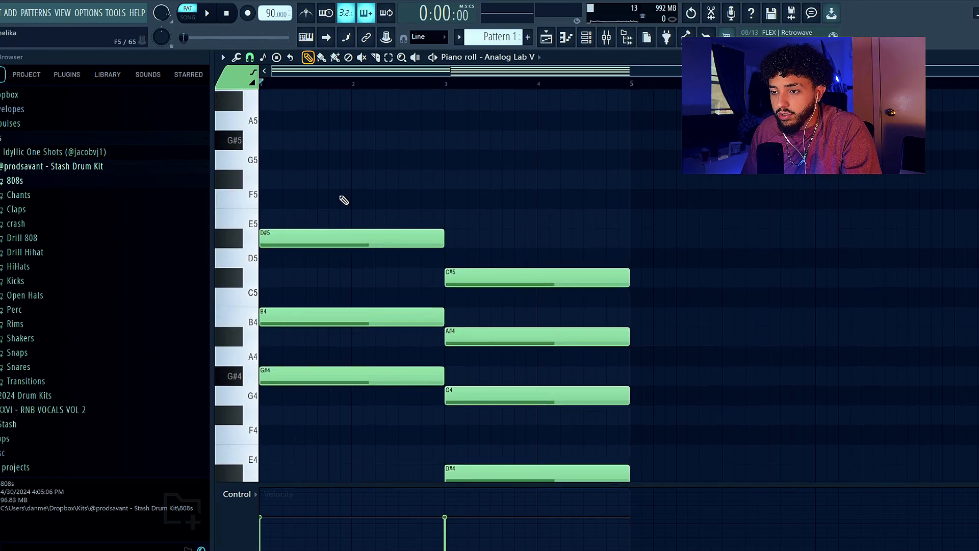
scroll(340, 197, "down", 1)
scroll(306, 207, "up", 2)
left_click(280, 199)
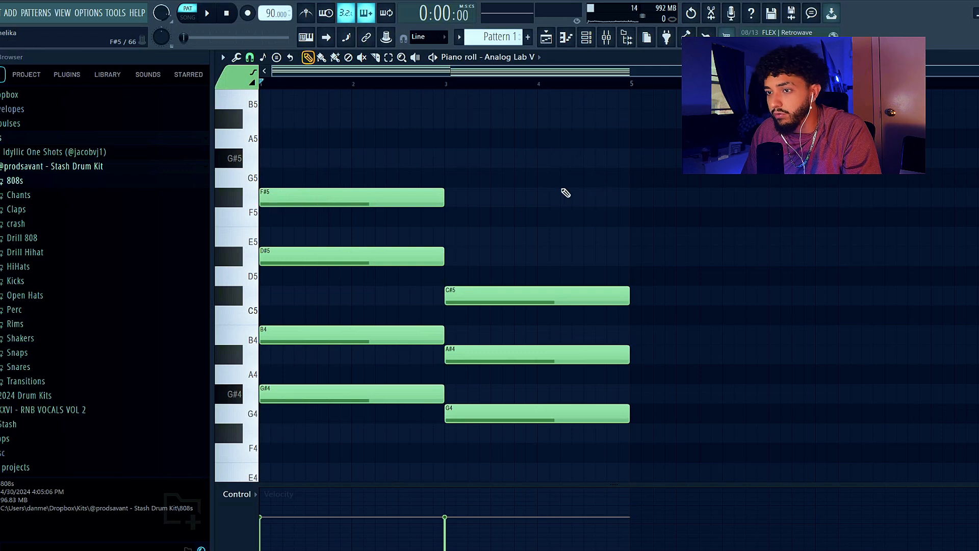
left_click(354, 114)
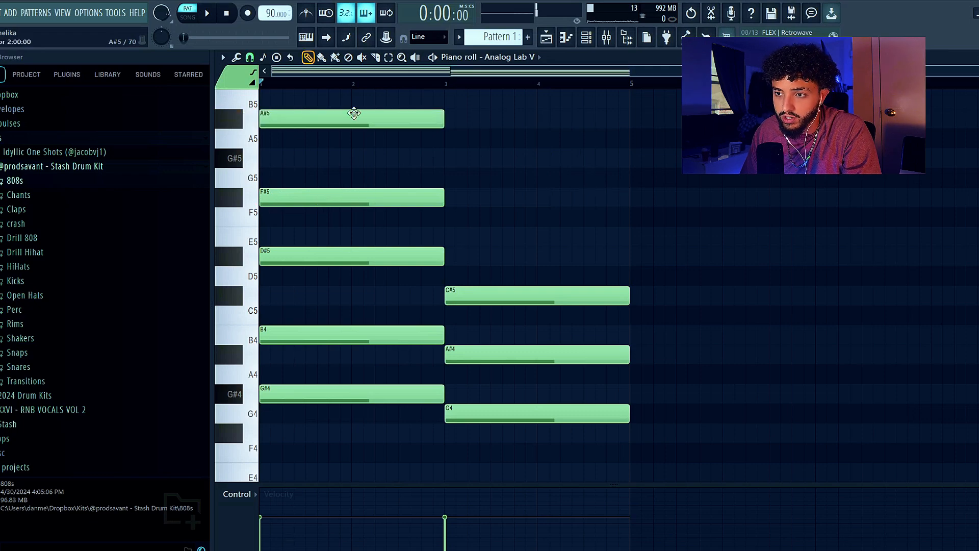
Shorten both chords to one bar each, back to back, and play the progression.
scroll(571, 125, "down", 2)
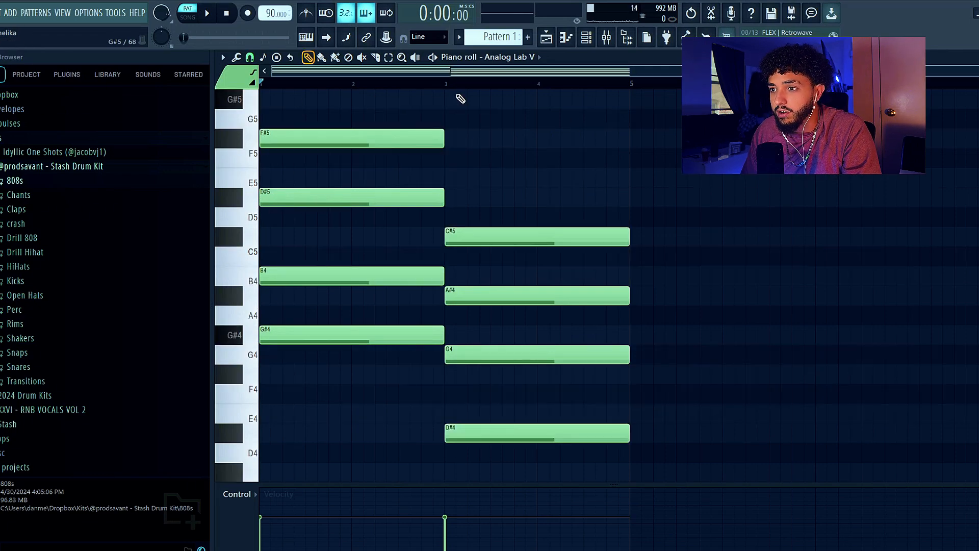
key("space")
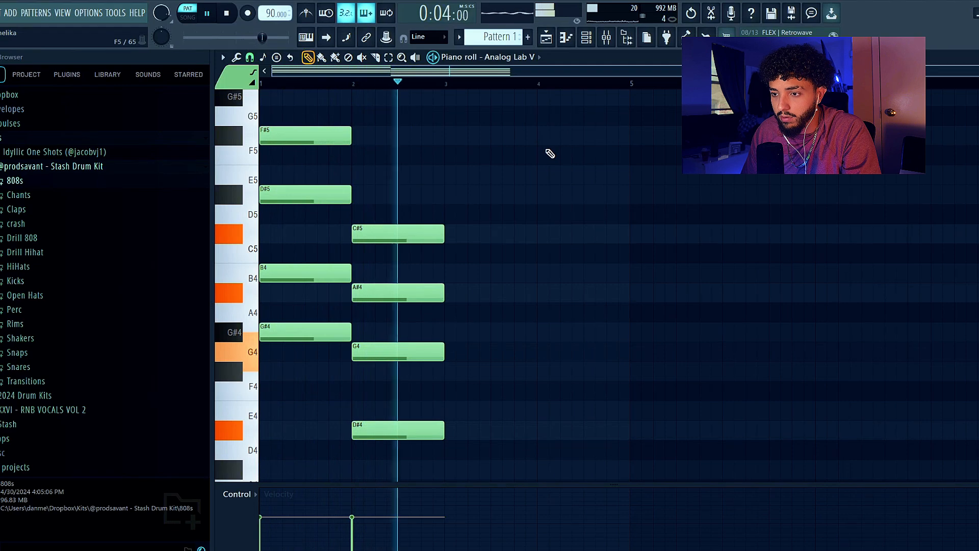
key("space")
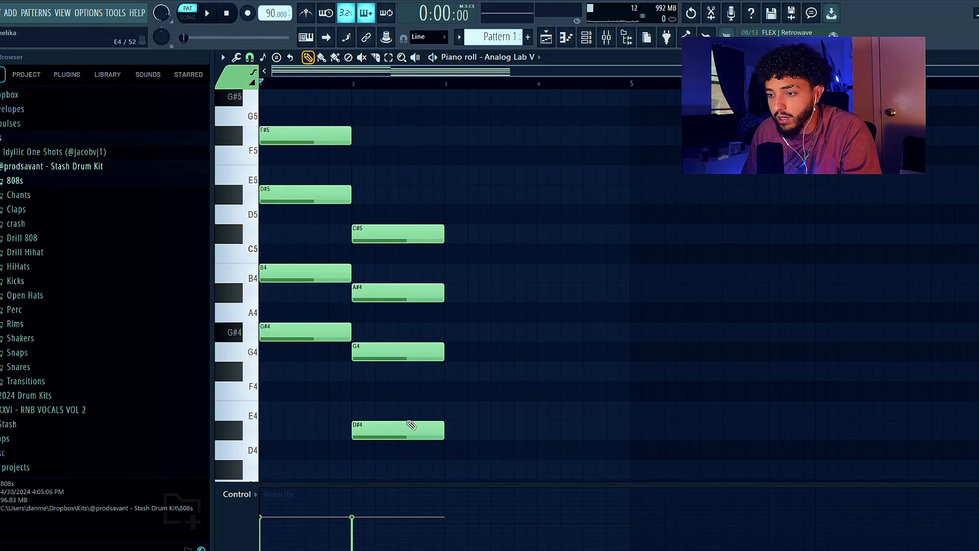
Add a third chord of E4, G#4, B4 and D#5 at bar 3, extend it to two bars and play the pattern.
left_click(452, 410)
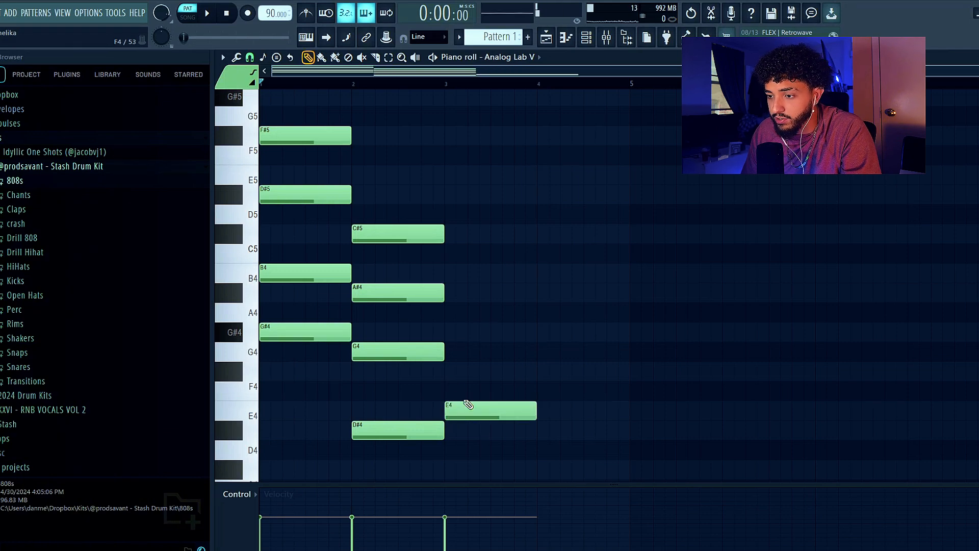
left_click(448, 331)
left_click(449, 273)
left_click(449, 199)
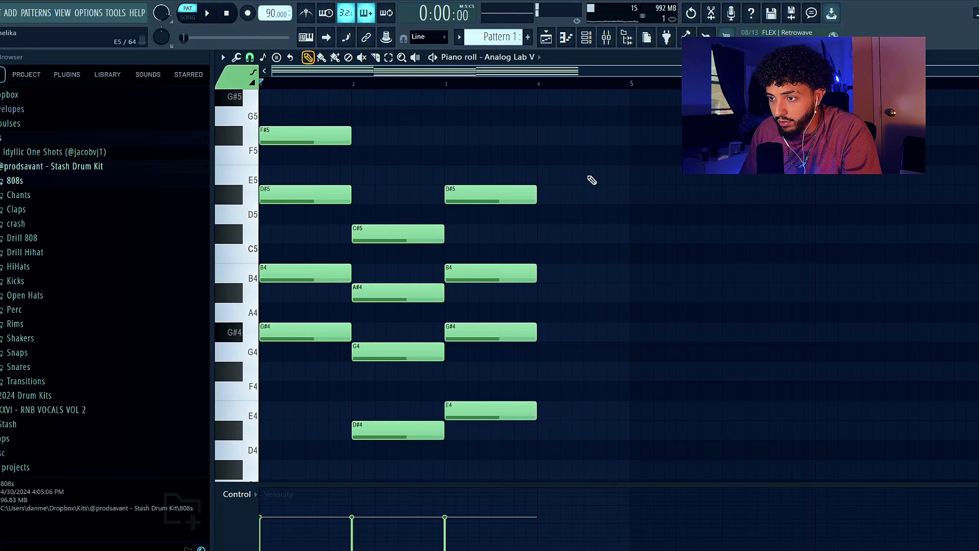
left_click_drag(521, 148, 537, 476)
left_click_drag(537, 408, 630, 408)
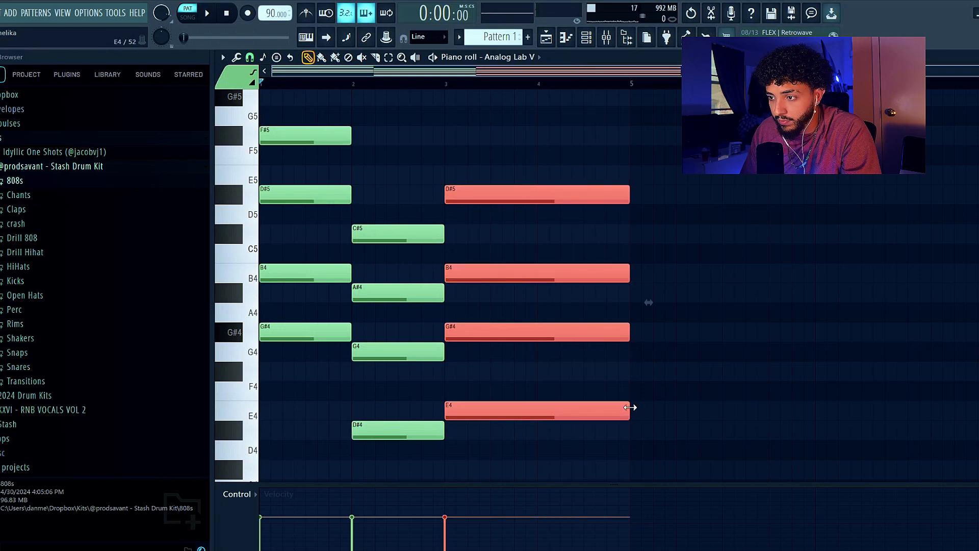
left_click(752, 350, "ctrl")
key("space")
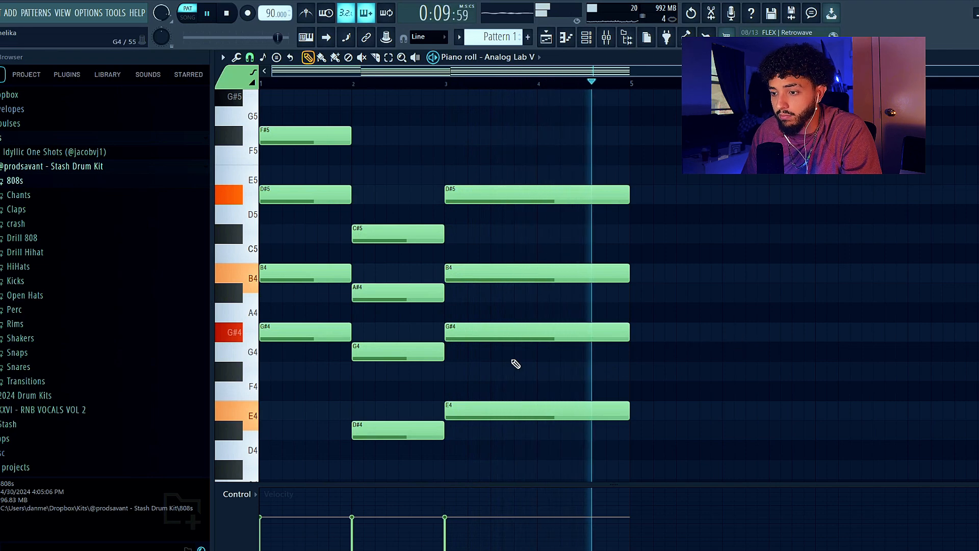
key("space")
Highlight the top note of each of the three chords to examine the top line, and clear the selection.
scroll(302, 381, "down", 1)
scroll(302, 381, "down", 1)
scroll(302, 381, "down", 1)
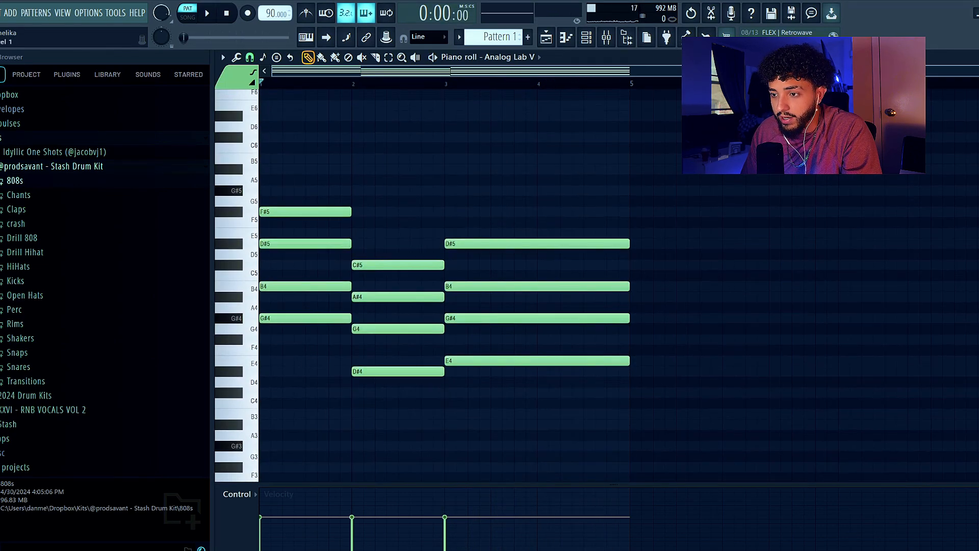
scroll(307, 373, "up", 1)
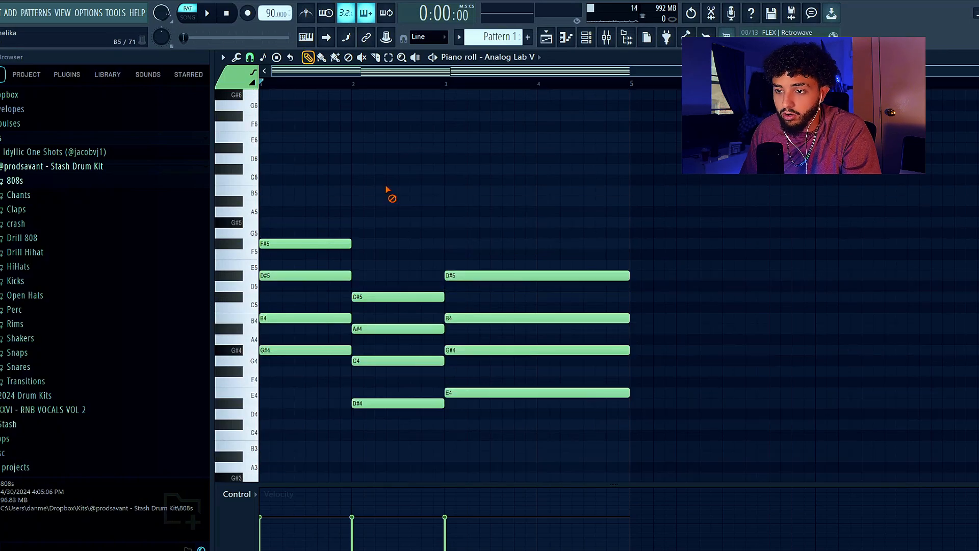
left_click_drag(334, 218, 308, 254)
left_click_drag(390, 271, 401, 309)
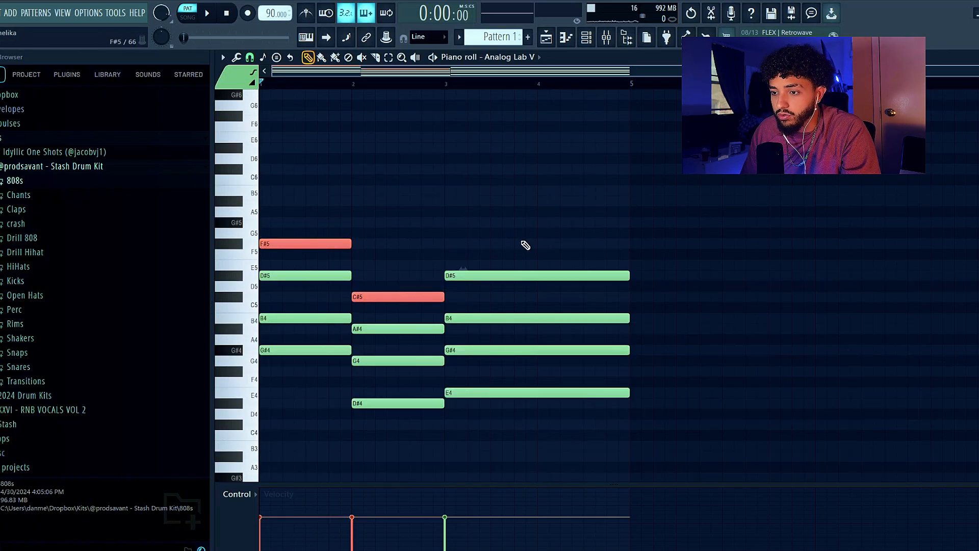
left_click_drag(522, 243, 556, 284)
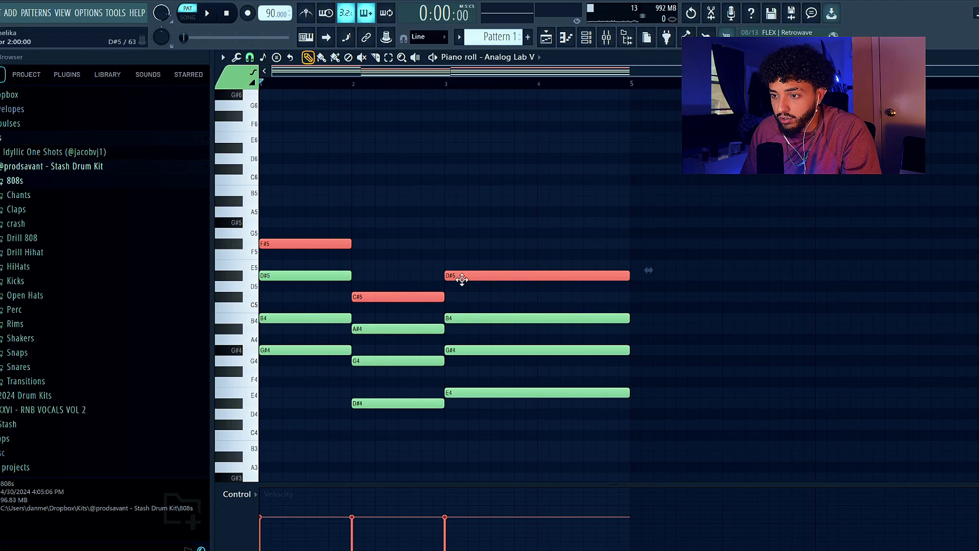
scroll(530, 232, "down", 2)
key("ctrl+d")
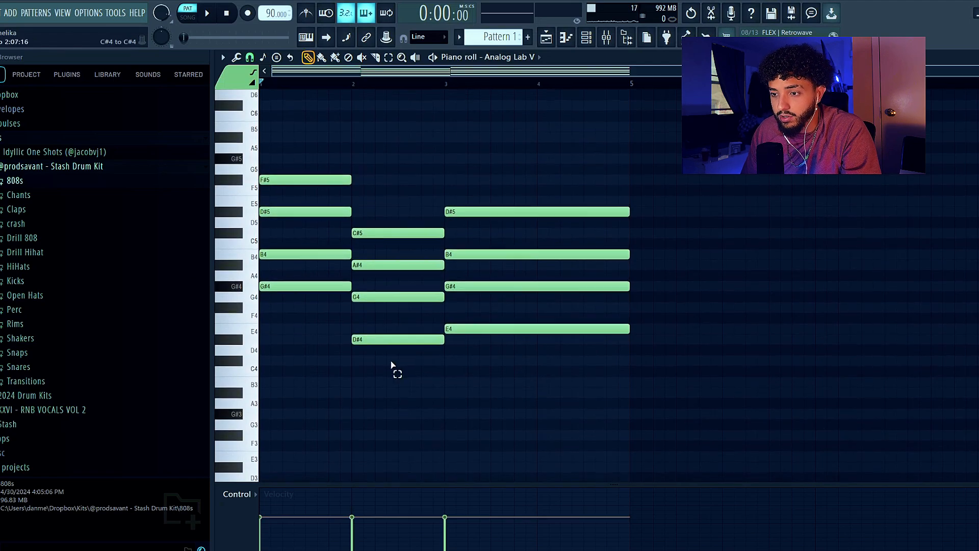
Highlight the second chord's notes to examine their spacing, and clear the selection.
left_click_drag(391, 361, 392, 158)
scroll(334, 341, "up", 3)
scroll(332, 342, "down", 1)
scroll(310, 337, "up", 1)
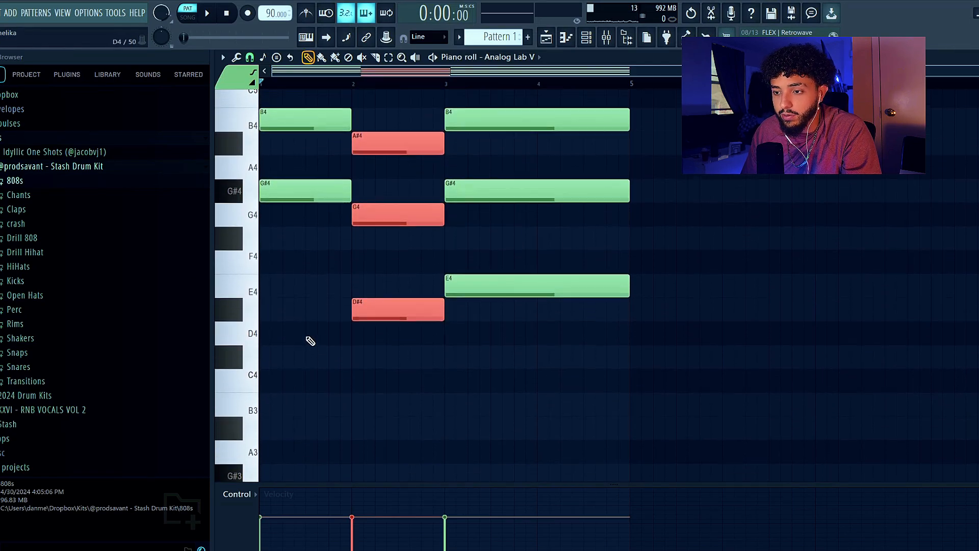
key("ctrl+d")
scroll(327, 341, "up", 3)
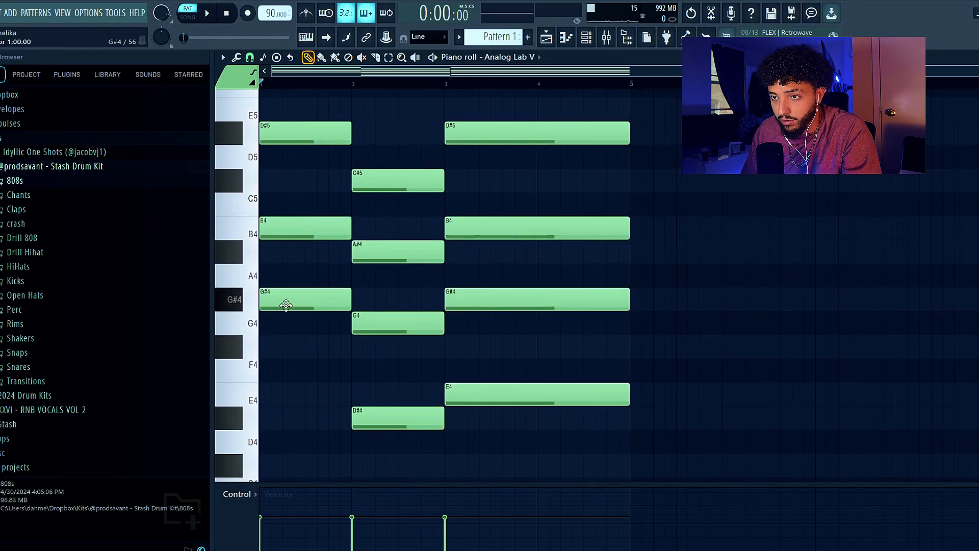
Highlight the first chord's lowest note, G#4, and examine the area between it and the second chord's bass note.
scroll(300, 313, "down", 1)
scroll(285, 272, "up", 1)
left_click_drag(286, 264, 323, 338)
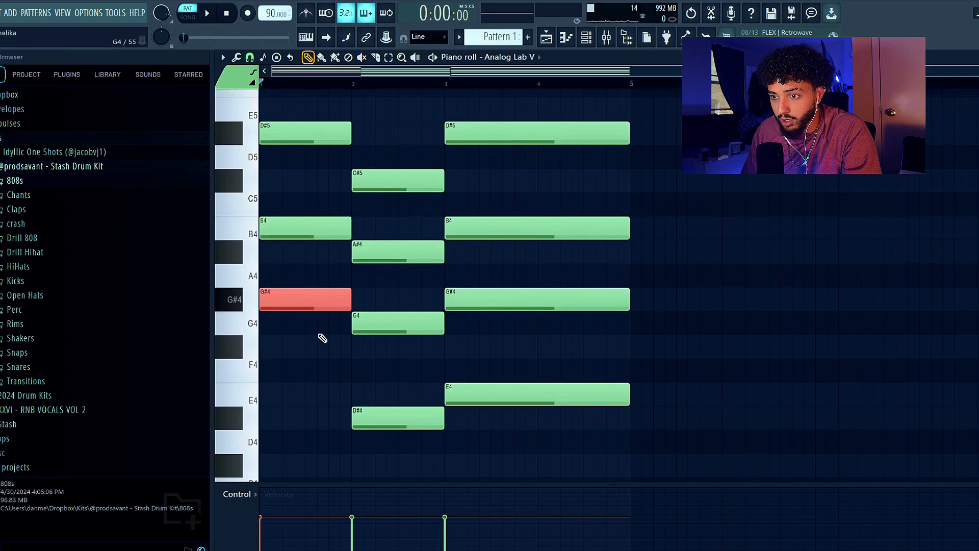
scroll(322, 337, "down", 2)
left_click(330, 322, "ctrl")
scroll(322, 301, "up", 1)
left_click(345, 307, "ctrl")
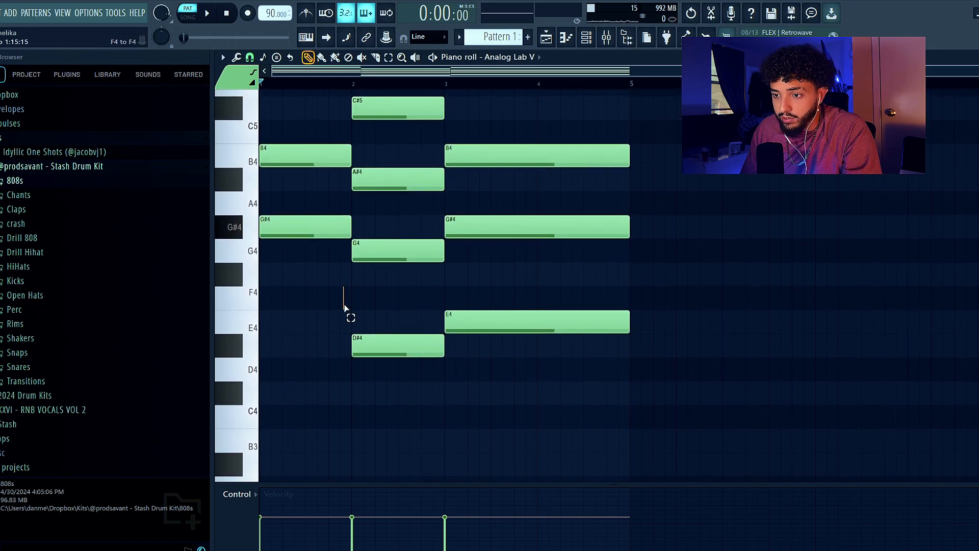
left_click_drag(344, 306, 404, 379)
left_click(386, 317, "ctrl")
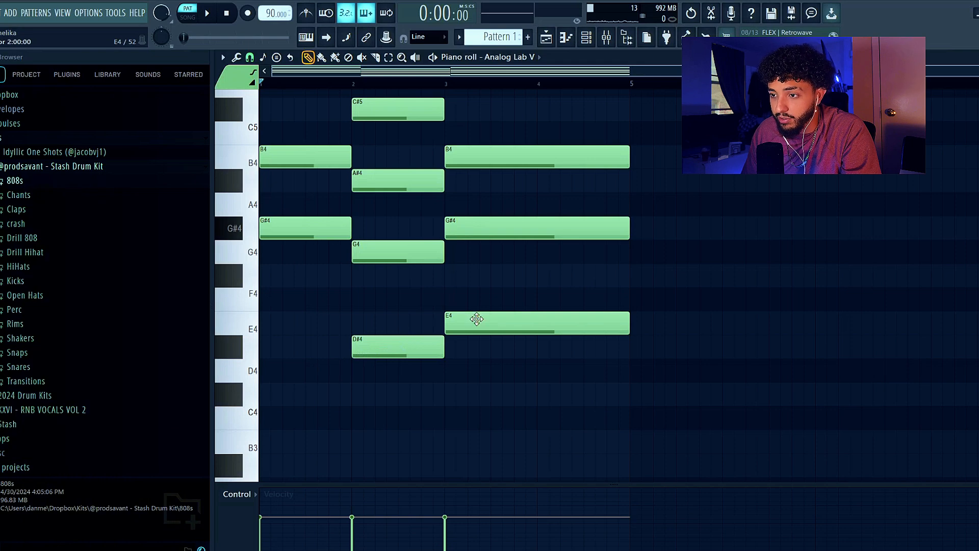
Highlight the second and third chords together to examine how their notes relate, and clear the selection.
scroll(523, 387, "up", 2)
left_click_drag(494, 326, 355, 98)
left_click(502, 416, "ctrl")
scroll(545, 402, "down", 2)
scroll(531, 252, "up", 2)
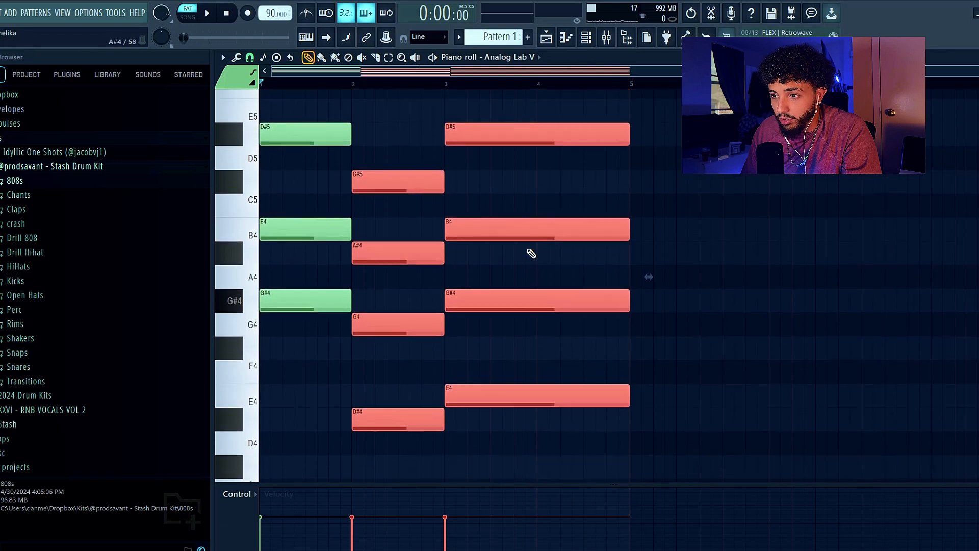
scroll(522, 281, "down", 2)
left_click(520, 287, "ctrl")
Duplicate the whole three-chord progression so that it repeats from bar 5.
scroll(488, 340, "up", 1)
scroll(488, 341, "down", 1)
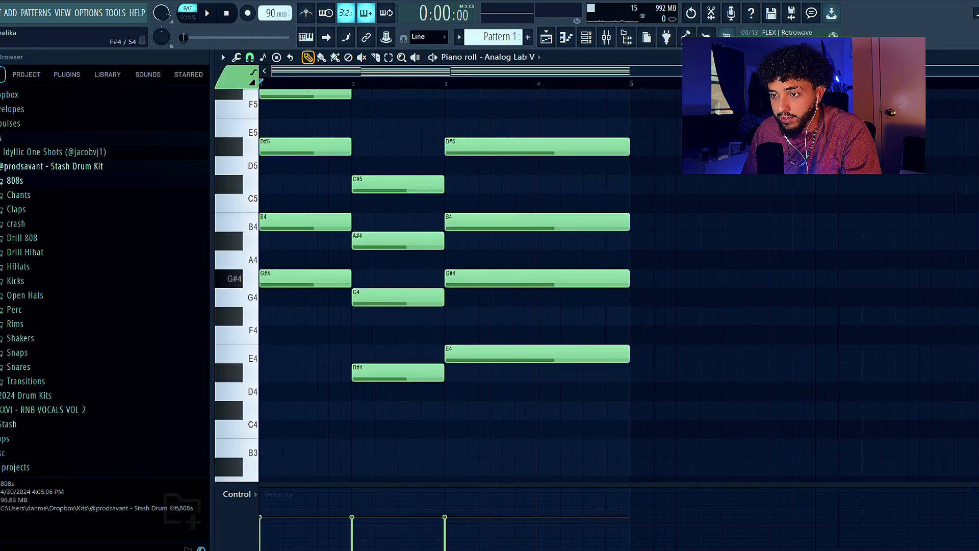
scroll(370, 202, "down", 1)
left_click_drag(367, 135, 542, 389)
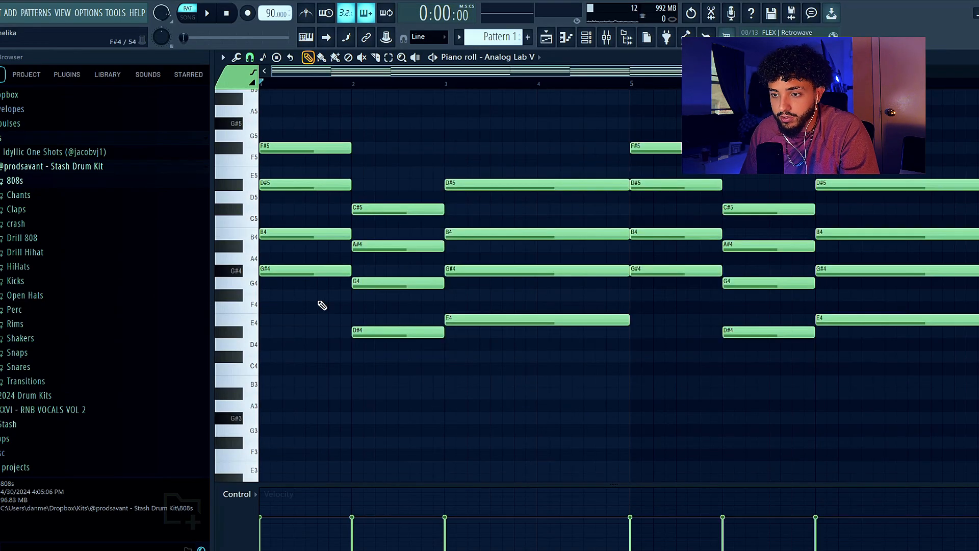
Copy the lowest note of every chord in both halves one octave down, as G#3, D#3 and E3 bass notes.
left_click_drag(276, 246, 299, 302)
left_click_drag(377, 324, 400, 339)
left_click_drag(467, 314, 502, 336)
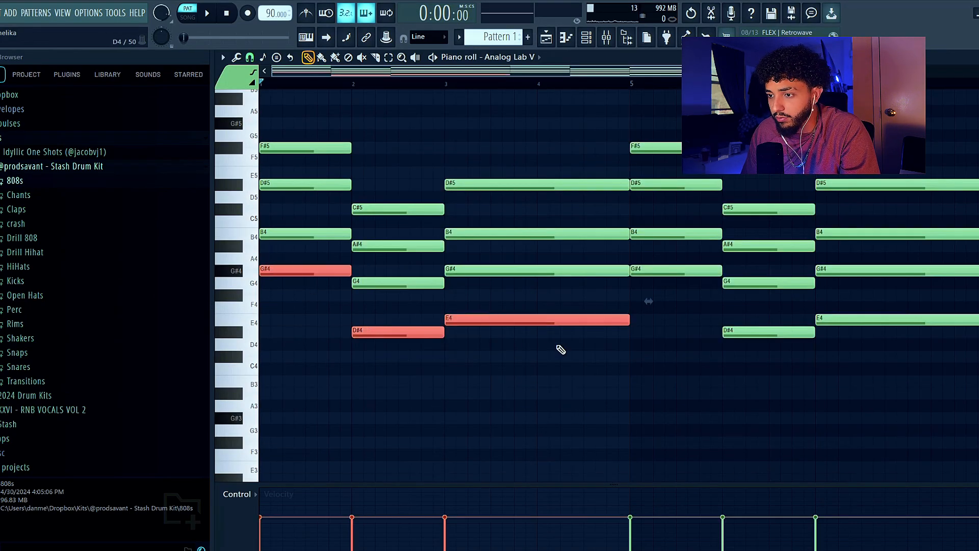
left_click(511, 322, "shift")
key("ctrl+Down")
left_click_drag(663, 249, 686, 279)
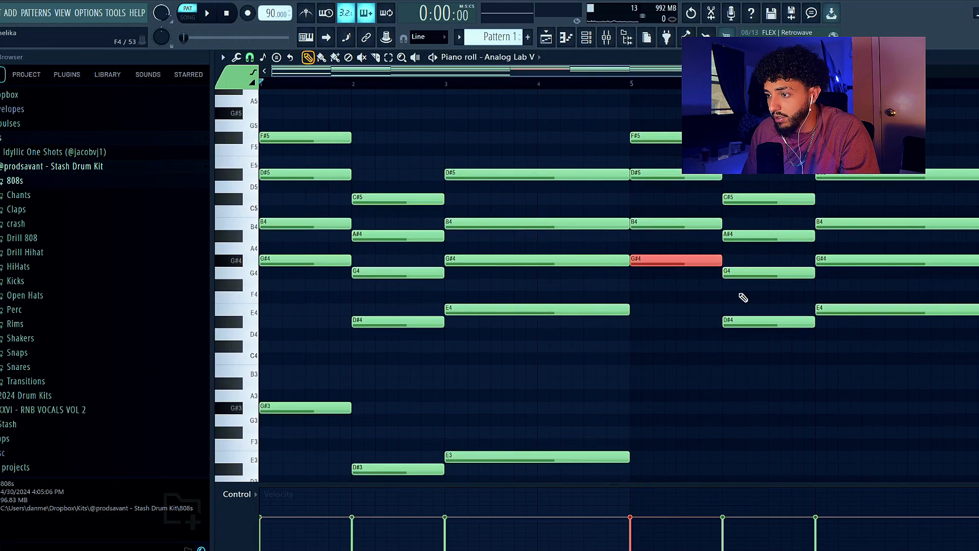
left_click_drag(755, 304, 776, 350)
left_click(888, 309, "shift")
Randomize the velocity of all notes slightly, leaving pattern generation off.
key("ctrl+a")
key("alt+r")
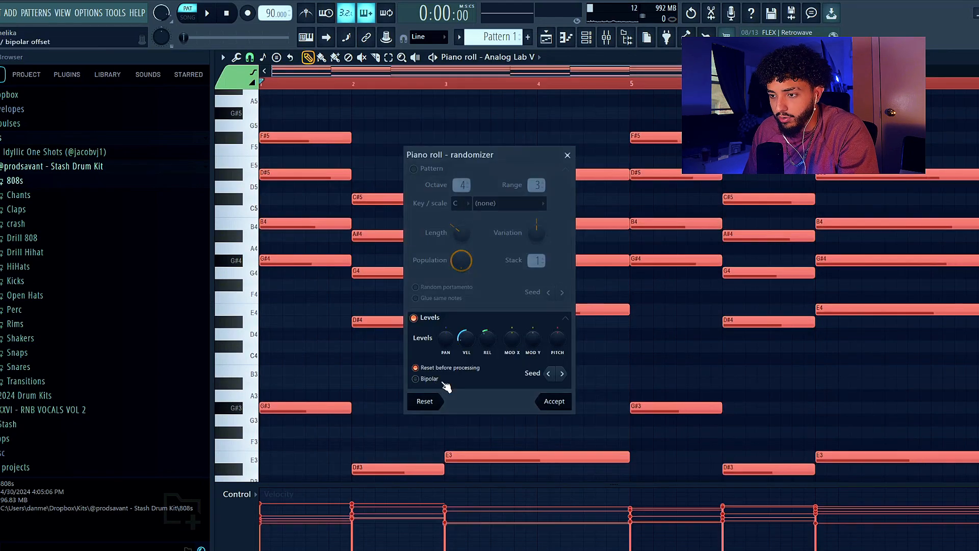
left_click_drag(466, 337, 459, 343)
left_click(571, 402)
Apply a light alternate-direction strum to all notes, trim their ends slightly and play the pattern.
key("alt+s")
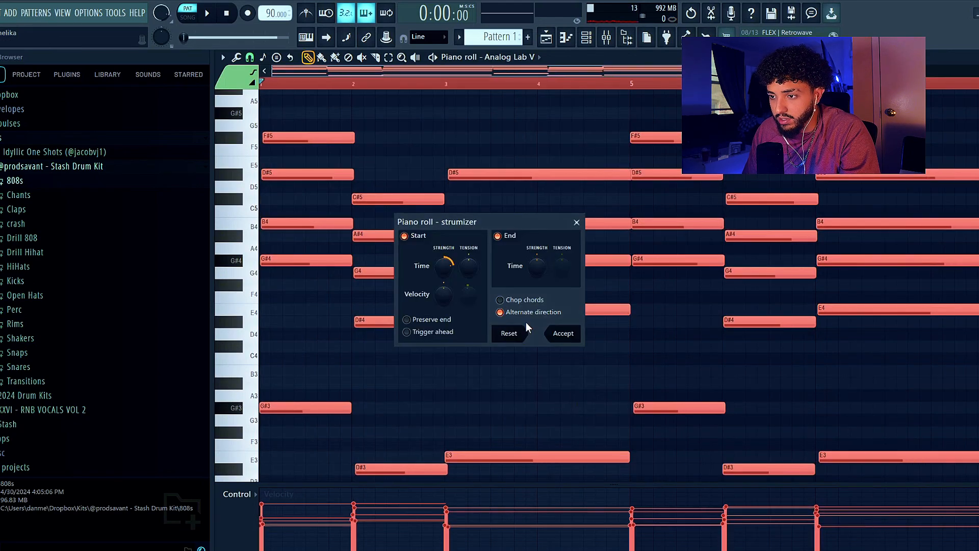
left_click_drag(441, 274, 441, 267)
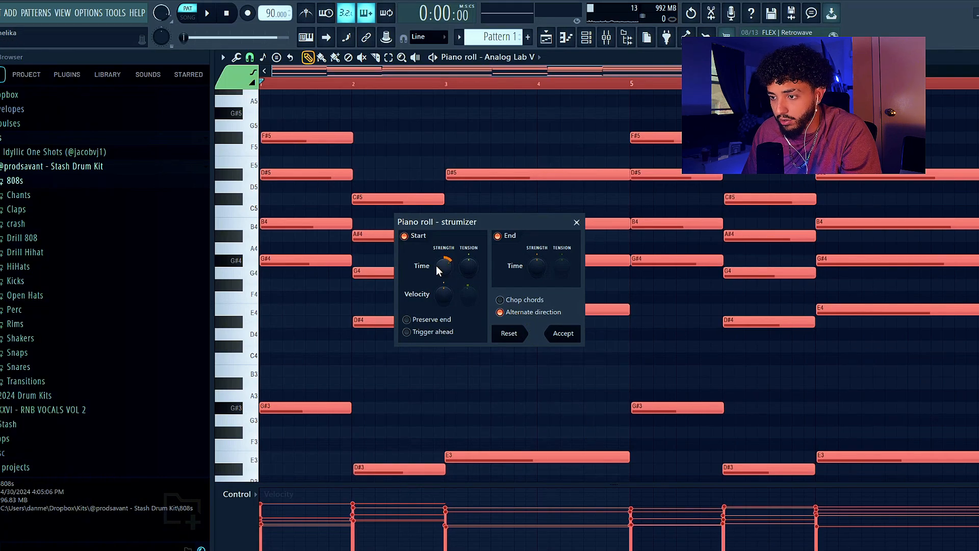
left_click(563, 334)
key("space")
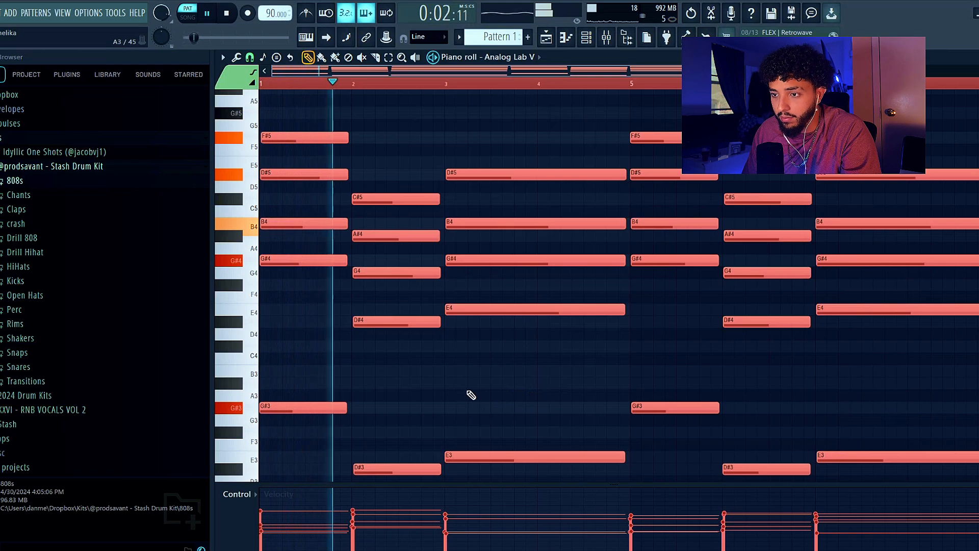
Add an A#5 above the bar 6 chord and a G#5 above the bar 7 chord, and play the result.
key("ctrl+d")
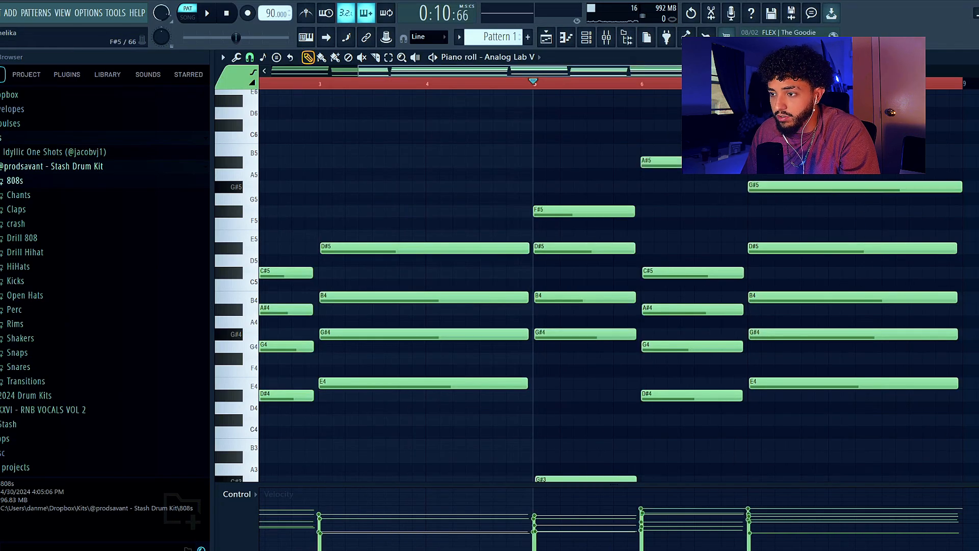
scroll(659, 216, "down", 3)
scroll(310, 185, "down", 3)
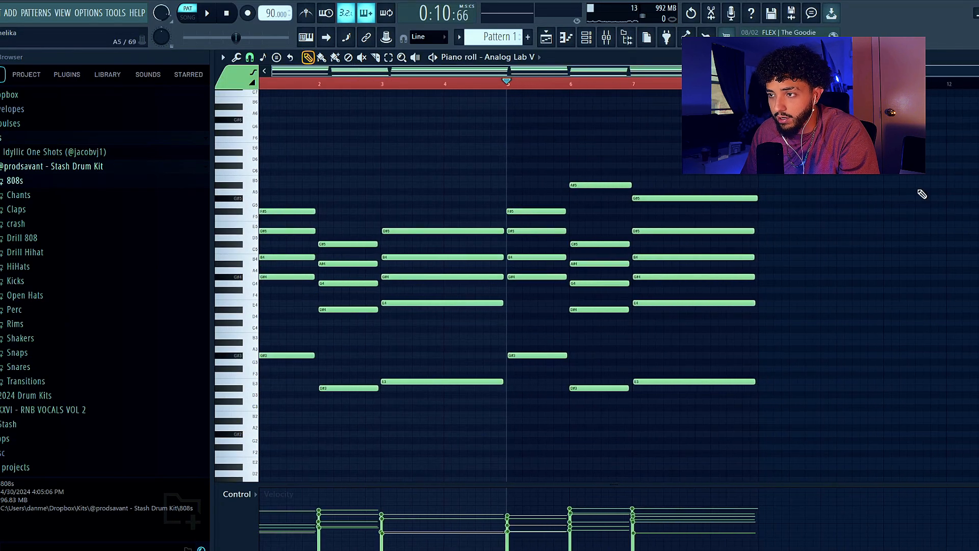
key("space")
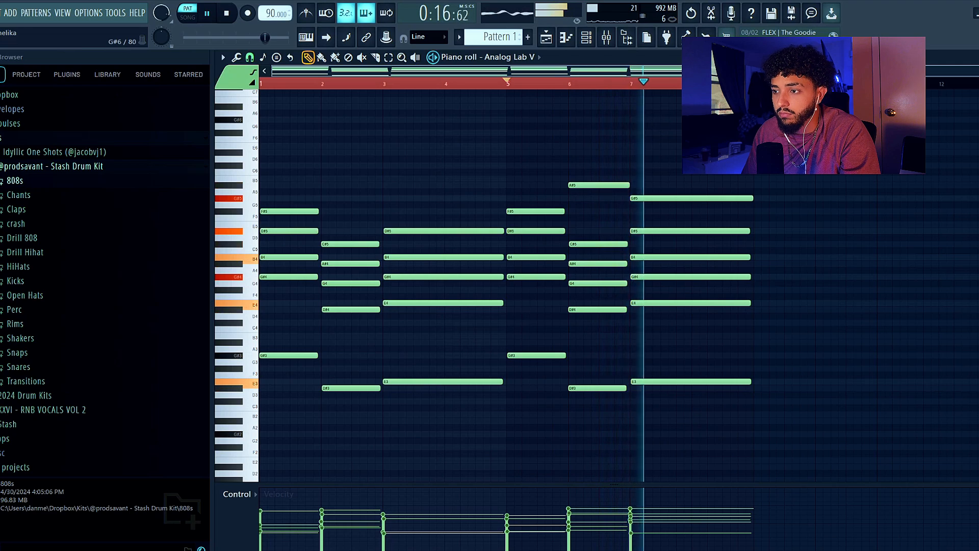
Lower the velocity of all notes slightly, clear the selection and stop playback.
key("ctrl+a")
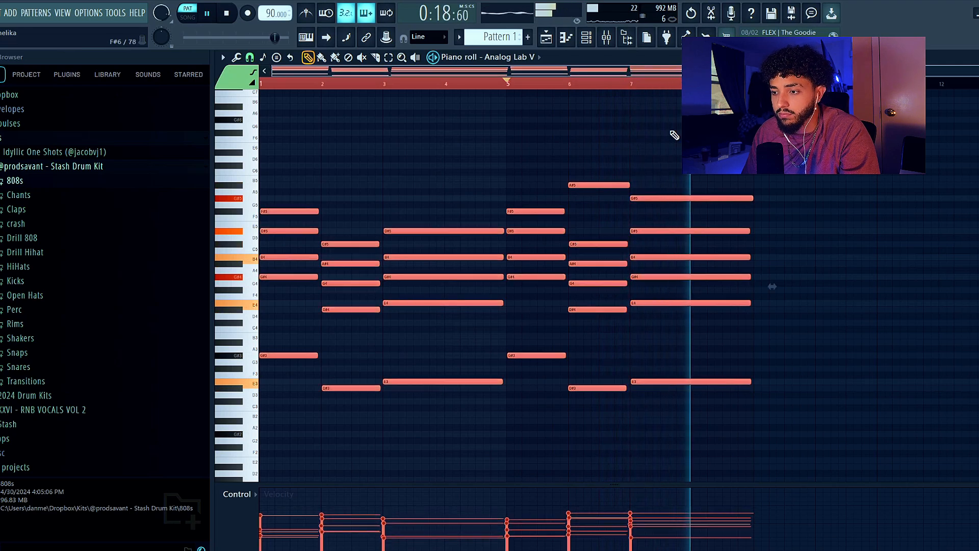
key("ctrl+d")
key("space")
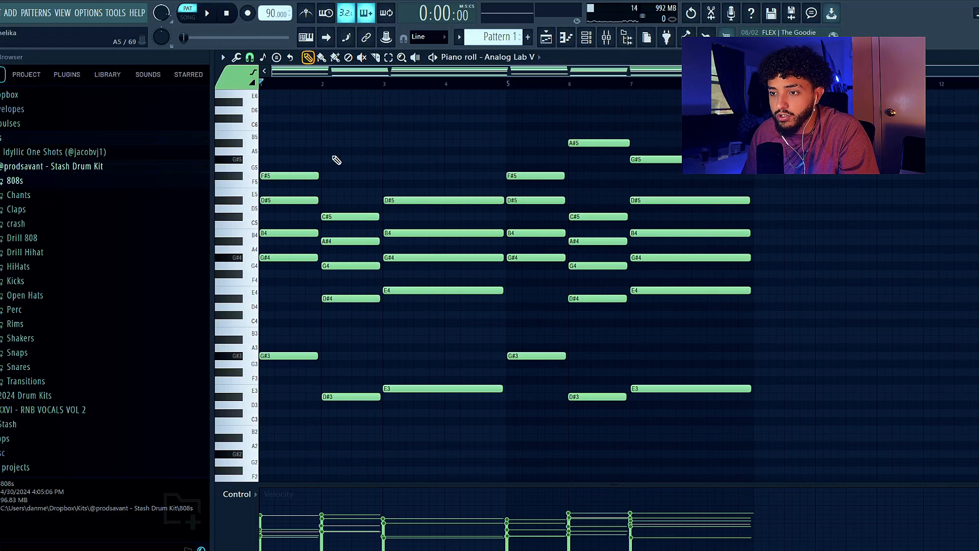
Move the first chord's F#5 down an octave to F#4 and play the progression.
left_click(311, 175, "ctrl")
key("ctrl+Down")
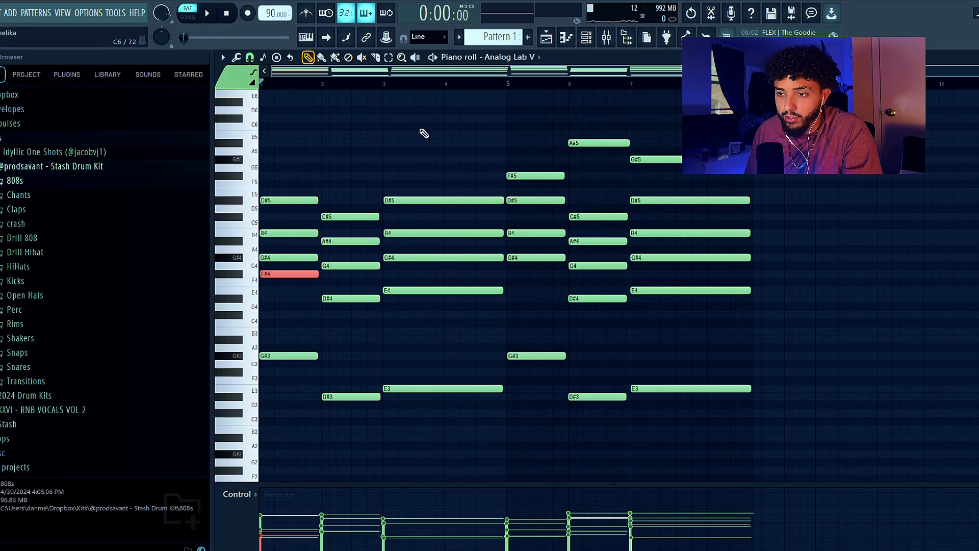
left_click_drag(291, 164, 447, 354)
left_click(444, 332)
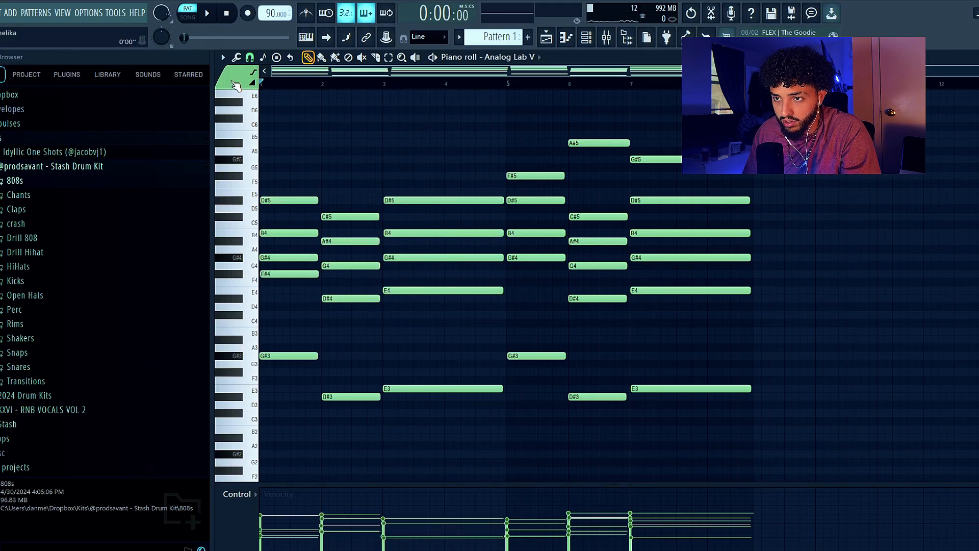
key("space")
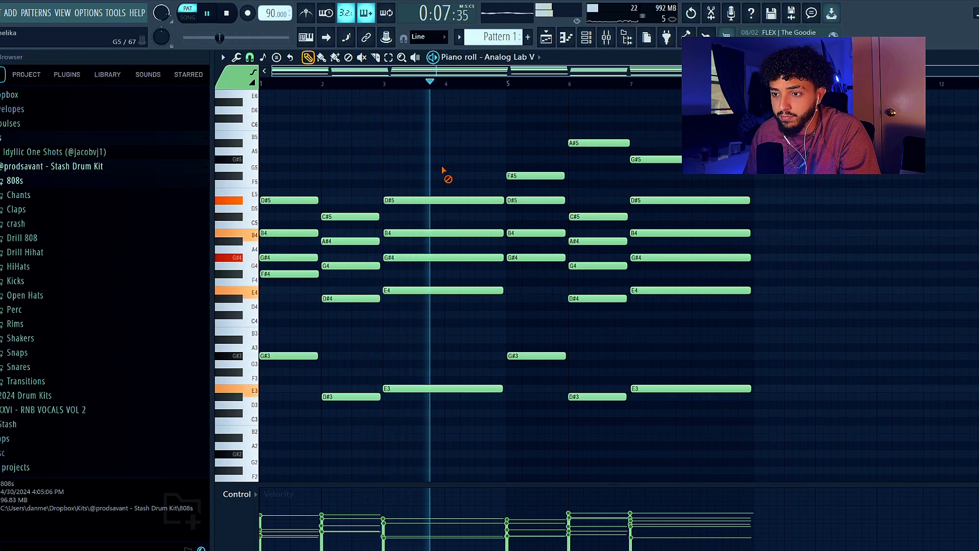
Move the bar 5 chord's F#5 down an octave to F#4 and highlight the A#5 and G#5 top notes.
key("space")
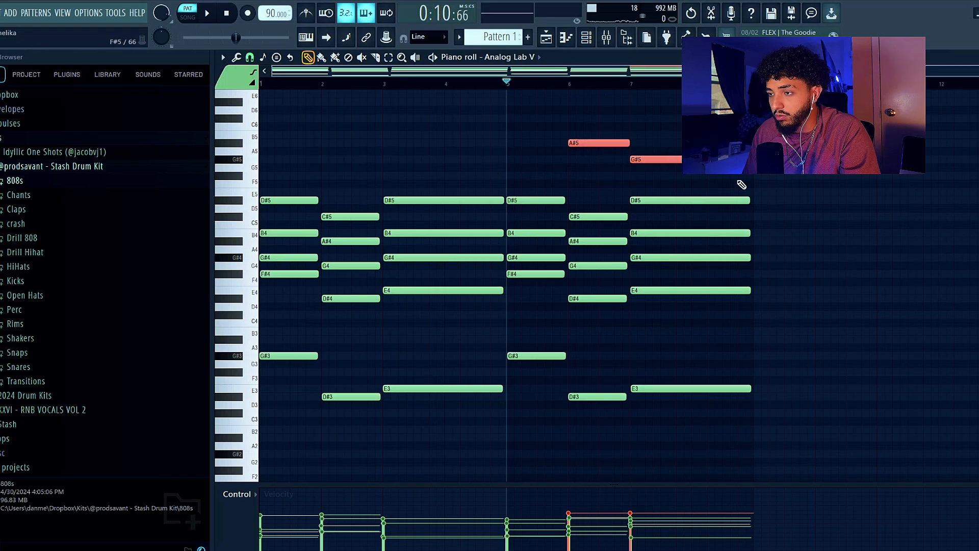
left_click_drag(719, 186, 673, 119)
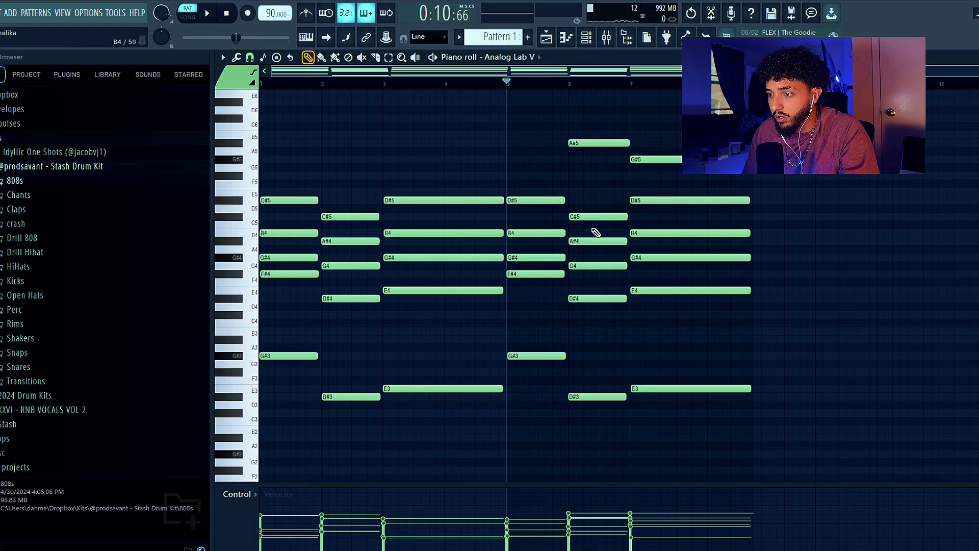
left_click_drag(596, 232, 664, 260)
left_click_drag(563, 124, 660, 184)
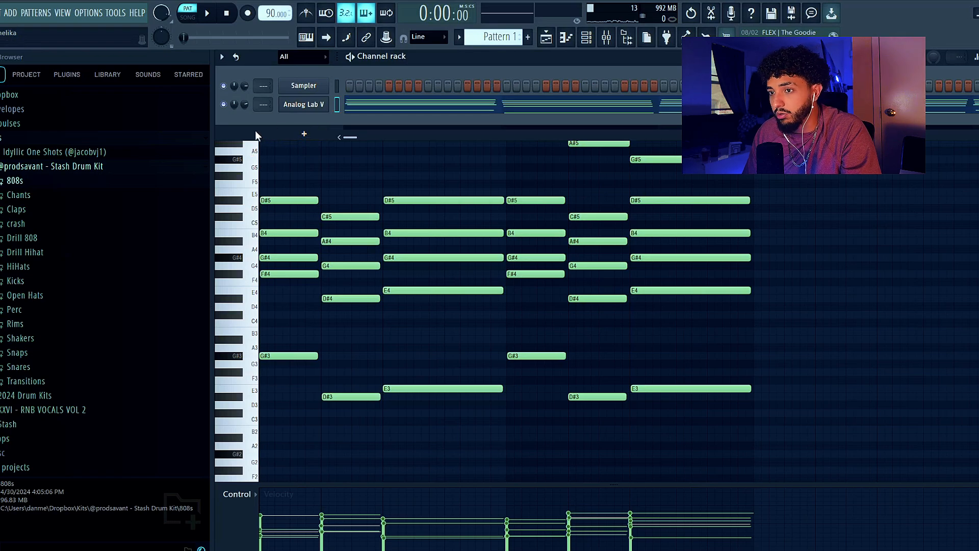
Add a second Analog Lab V channel playing the same chords with the Pad - Moonlight preset from the Savant - 3AM bank.
left_click(304, 133)
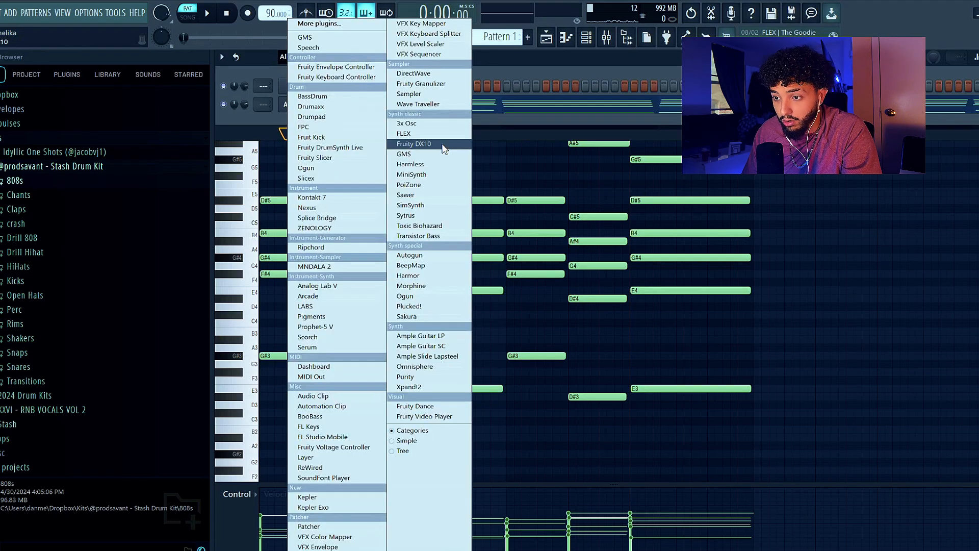
left_click(321, 286)
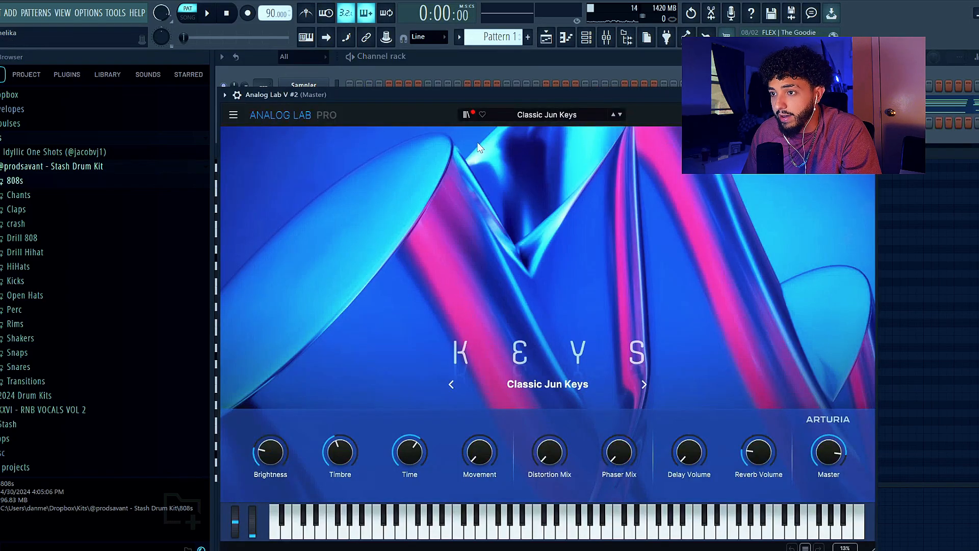
left_click(465, 114)
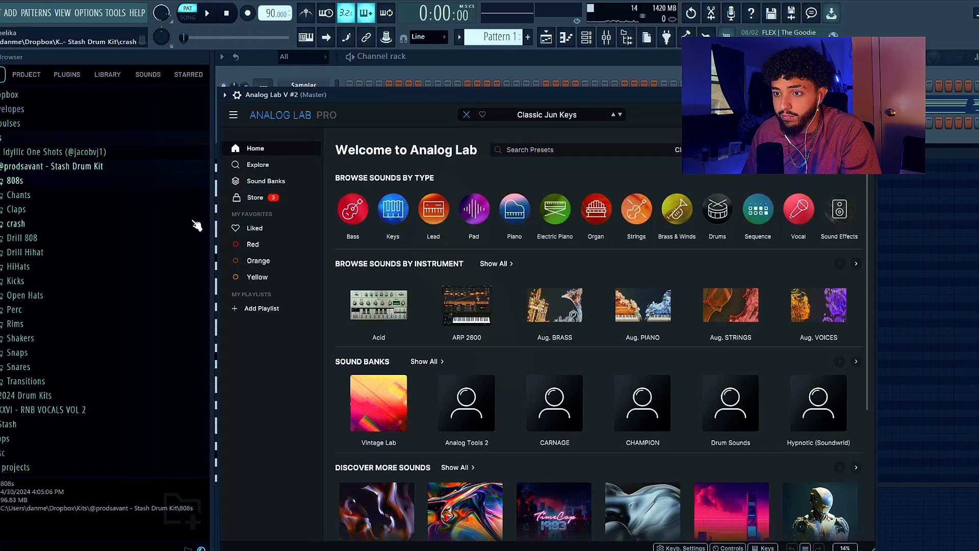
left_click(265, 181)
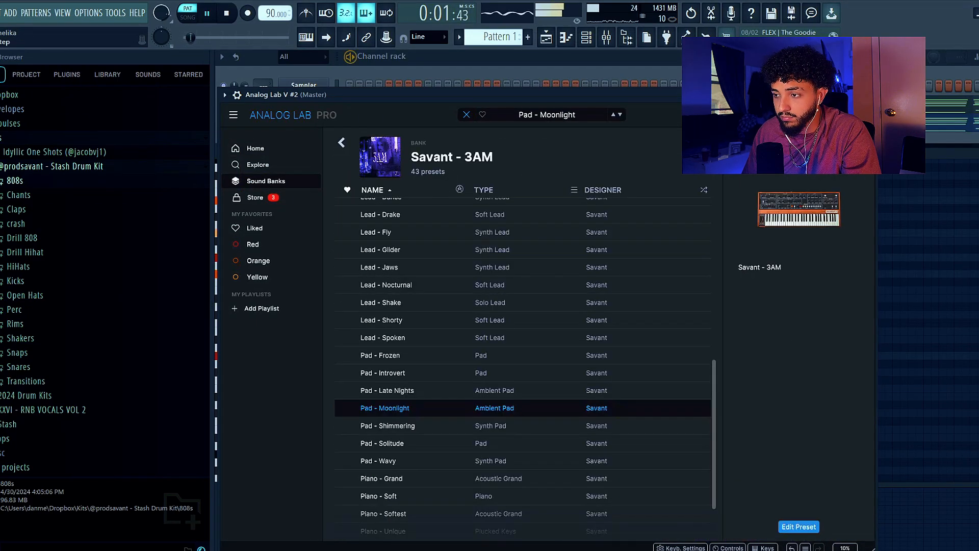
Stop playback and add a third Analog Lab V channel to the channel rack.
key("F6")
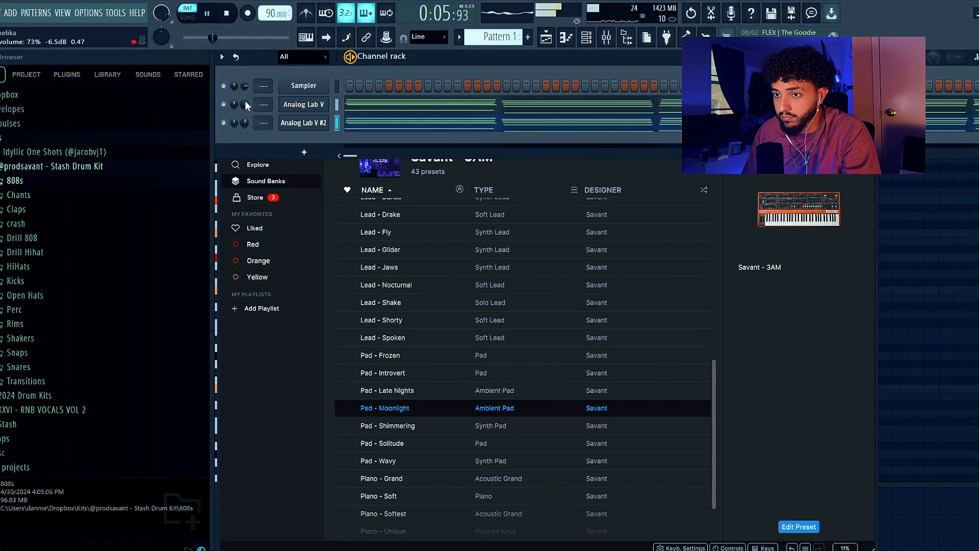
key("space")
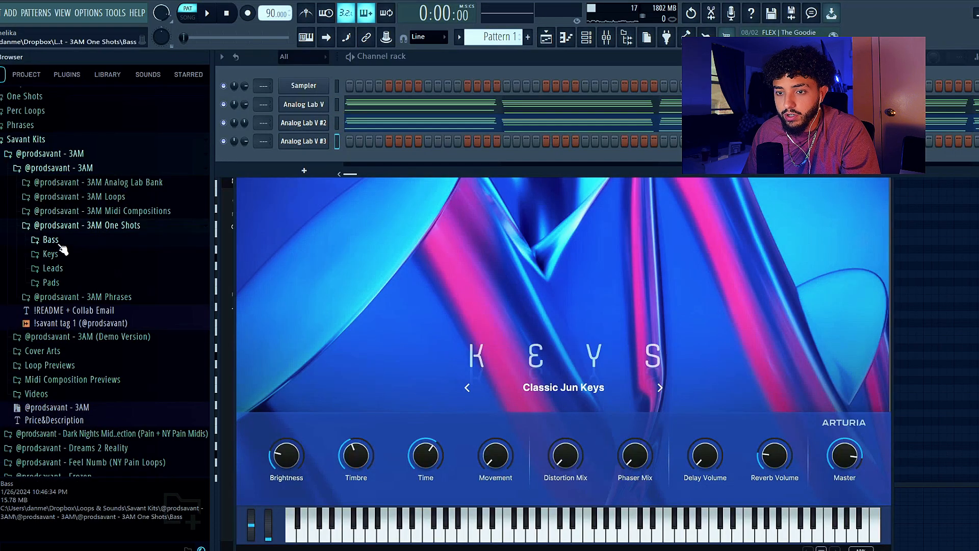
Load the Ambient Bass one-shot from the 3AM Bass folder and give it a G#5, D#5, E5 root-note line across both halves.
left_click(117, 242)
scroll(92, 253, "up", 2)
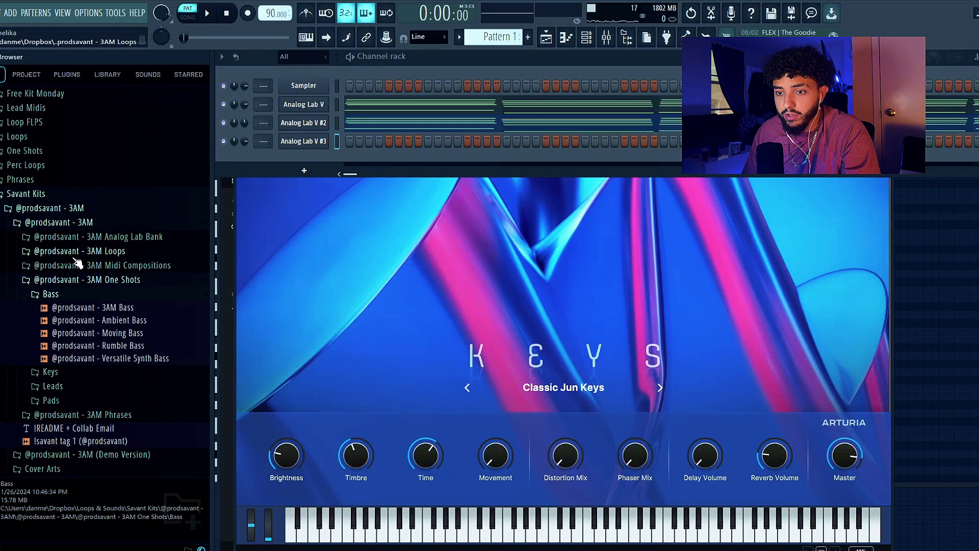
scroll(56, 291, "down", 2)
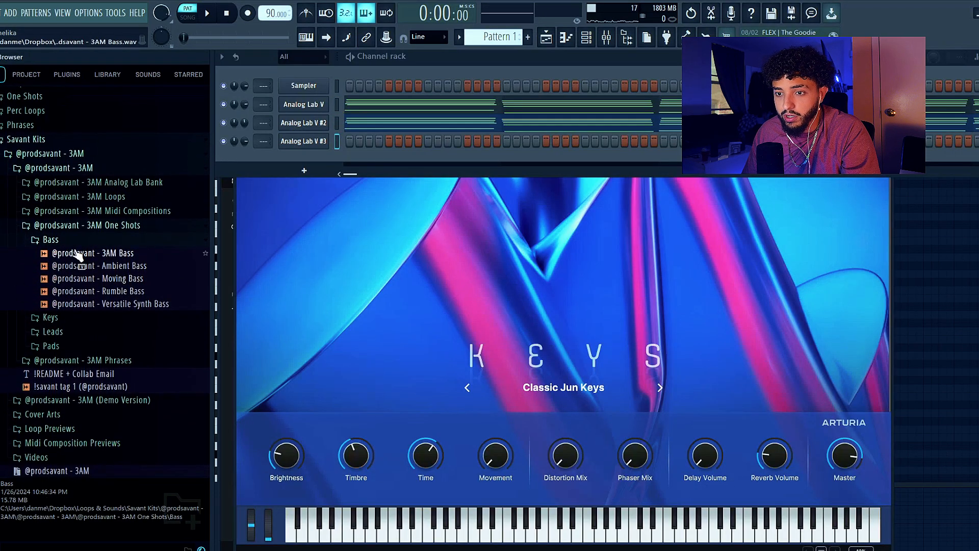
left_click(71, 264)
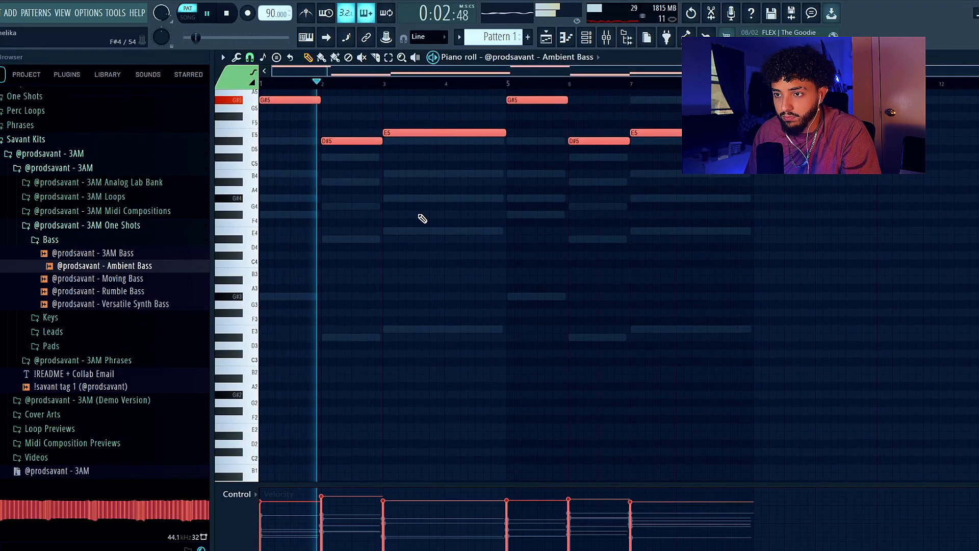
scroll(470, 207, "up", 2)
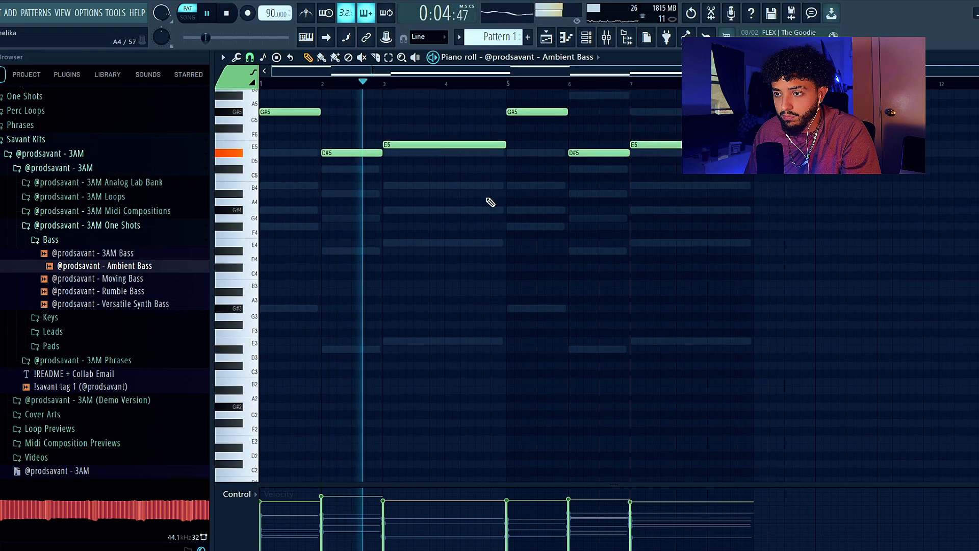
Play the Ambient Bass line against the chords and move its channel above the third Analog Lab V channel.
left_click(587, 39)
right_click(302, 160)
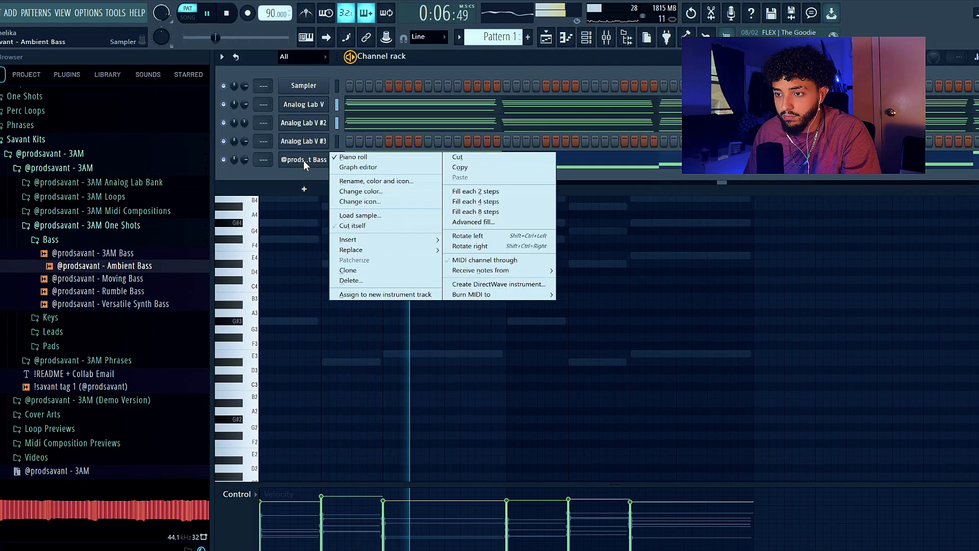
left_click(302, 160)
left_click(306, 164)
left_click(737, 313)
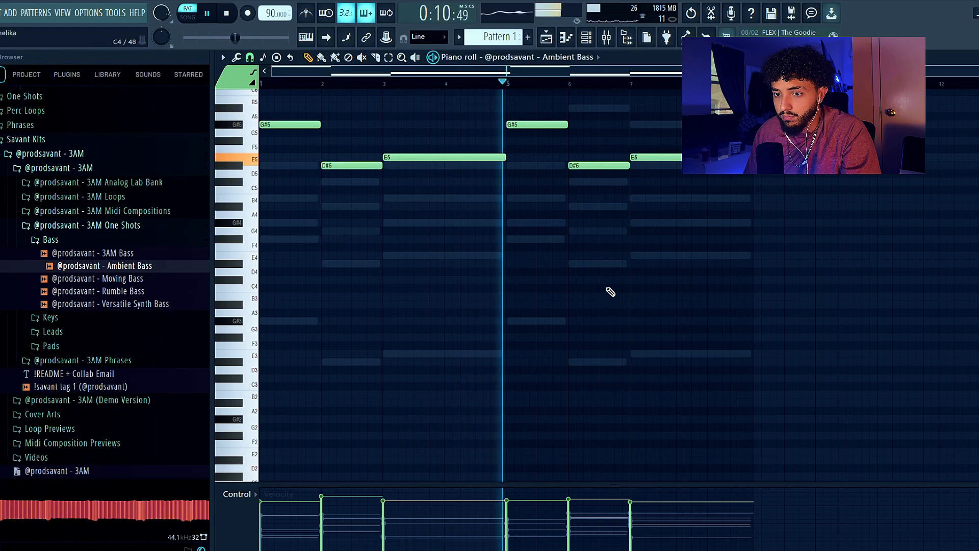
key("space")
left_click(587, 36)
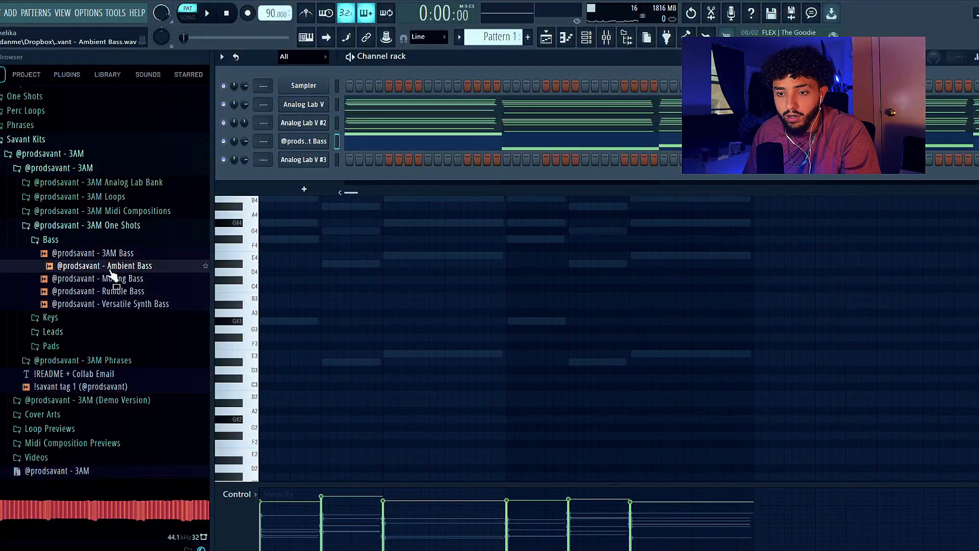
Place Pattern 1 on playlist Track 1 and the Dreamy Lead 130 fmin phrase on Track 2, both through bar 8, and play them.
scroll(111, 275, "down", 3)
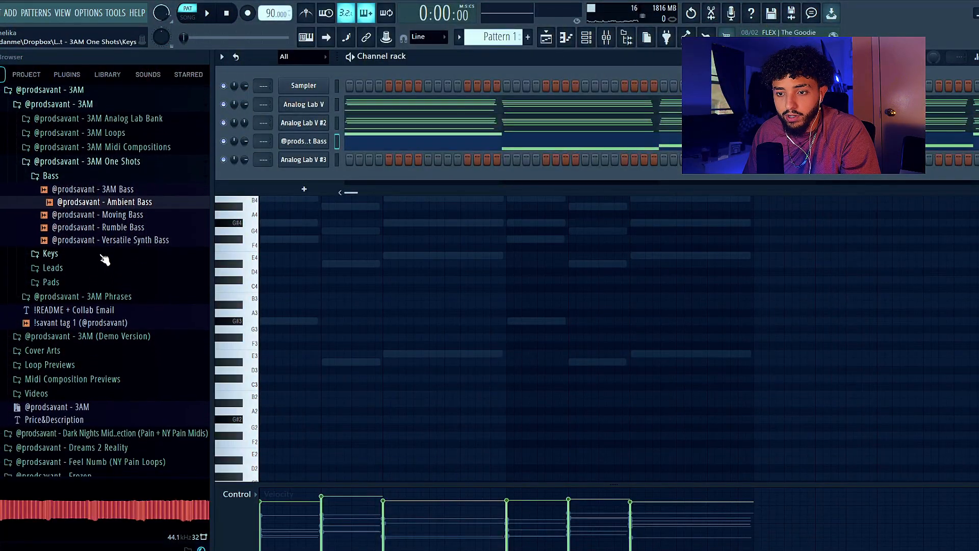
left_click(89, 168)
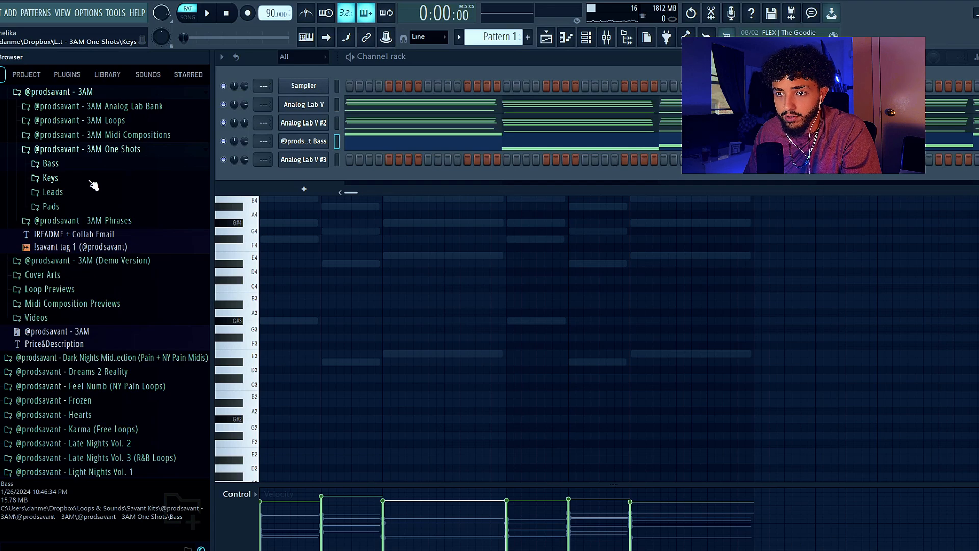
left_click(551, 33)
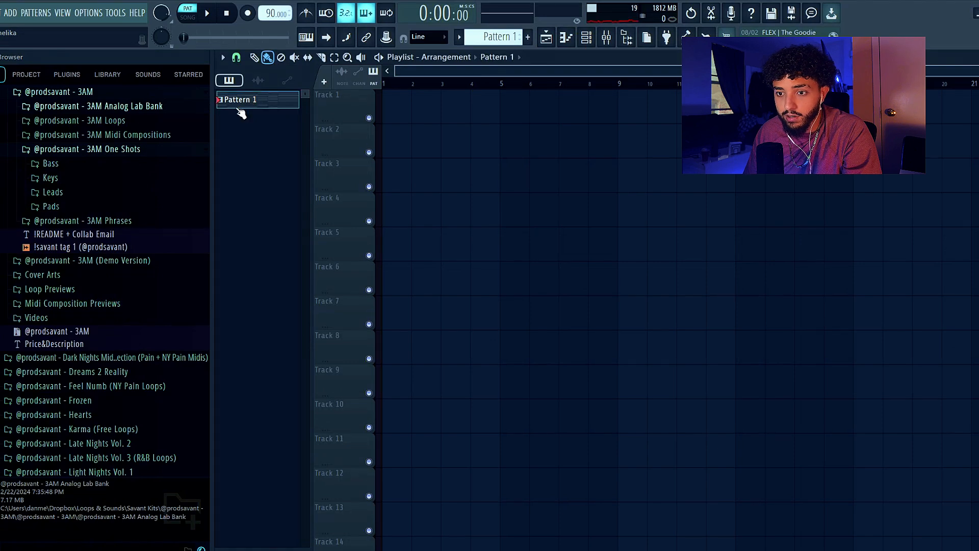
left_click_drag(239, 112, 353, 112)
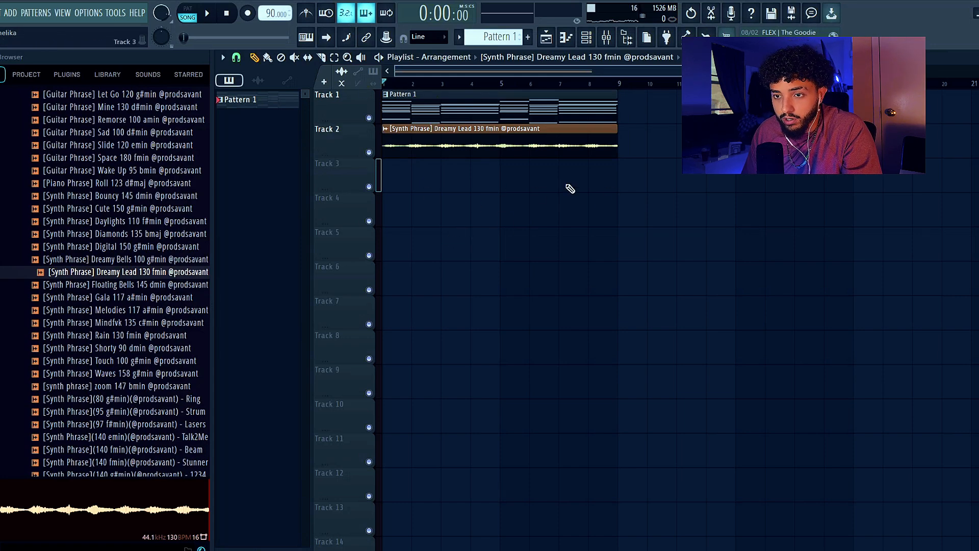
key("space")
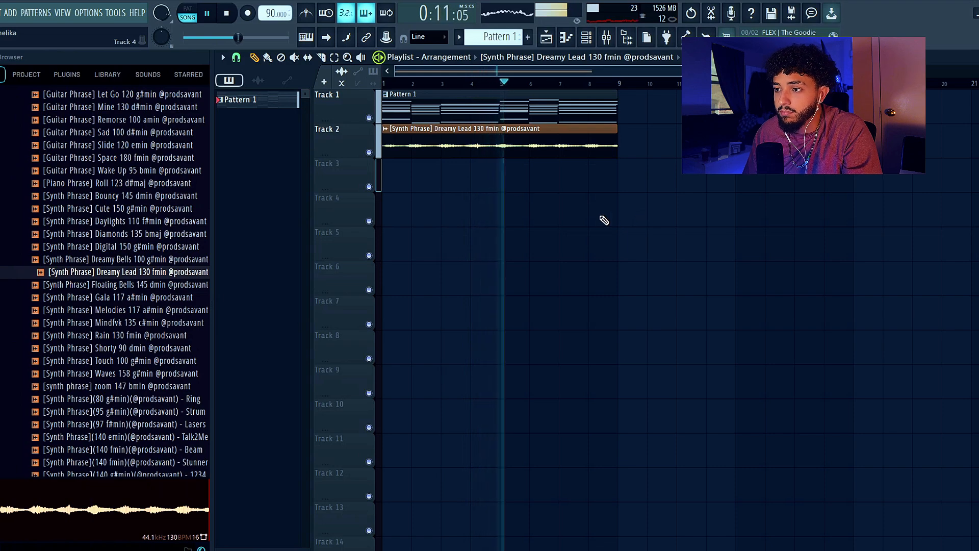
key("space")
Show all channels in the channel rack and browse to the Leads folder of the 3AM One Shots.
left_click(587, 37)
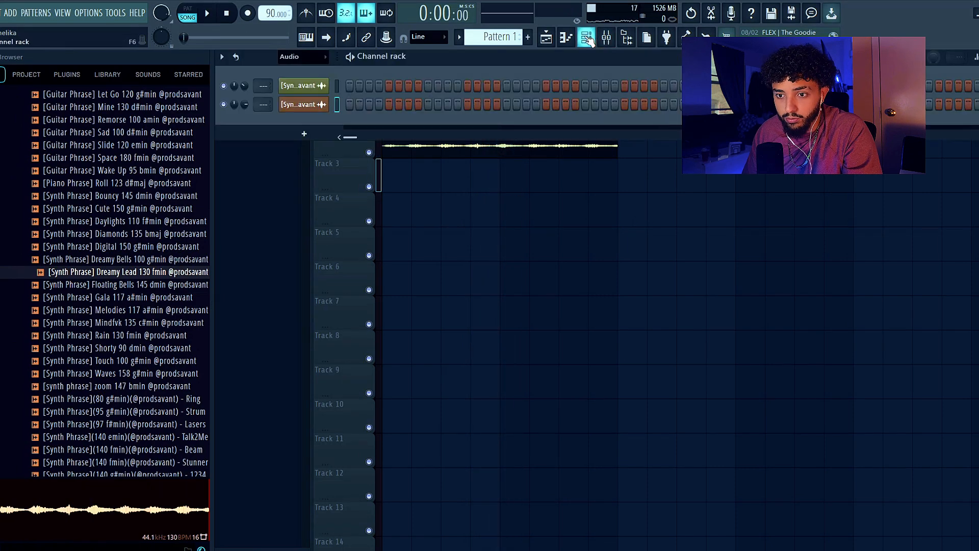
left_click(296, 57)
left_click(287, 69)
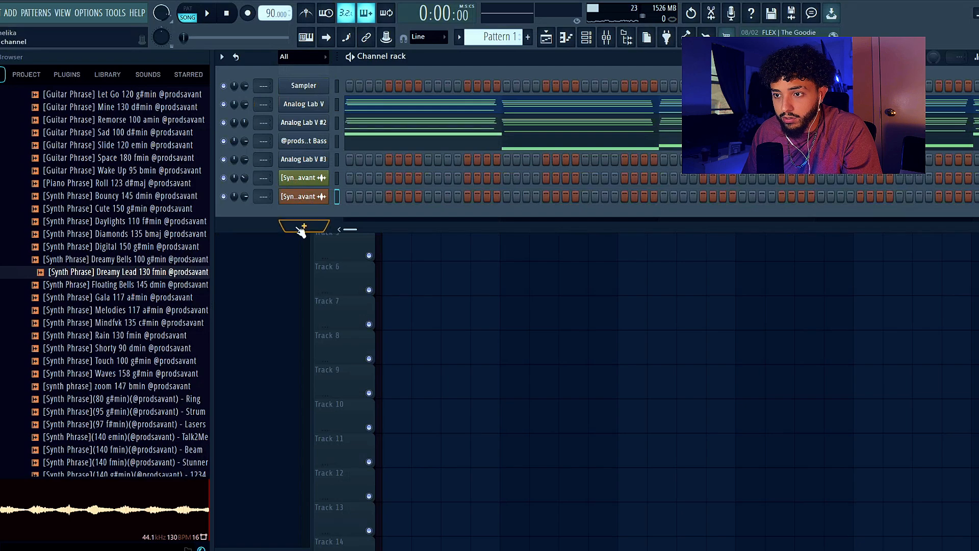
scroll(76, 260, "up", 10)
left_click(64, 323)
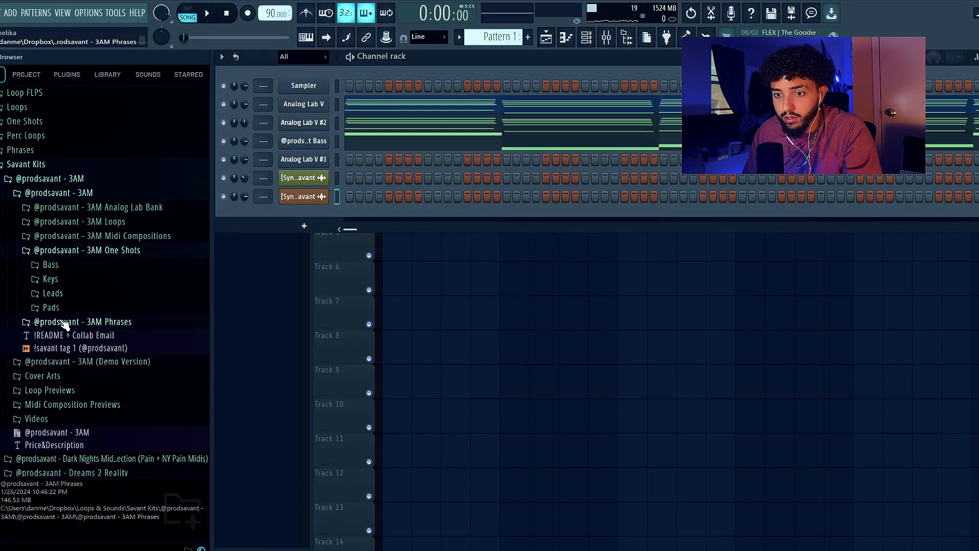
left_click(54, 293)
scroll(34, 244, "down", 3)
scroll(56, 263, "up", 3)
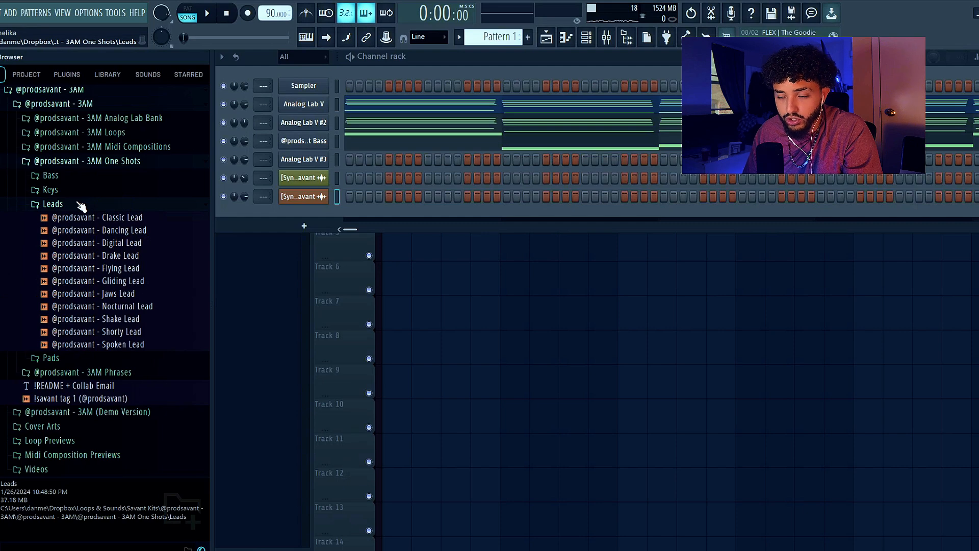
Load the Jaws Lead one-shot with a sparse G#5, D#5 and C#5 melody with short lead-in notes, and play it against the chords.
left_click_drag(186, 301, 437, 236)
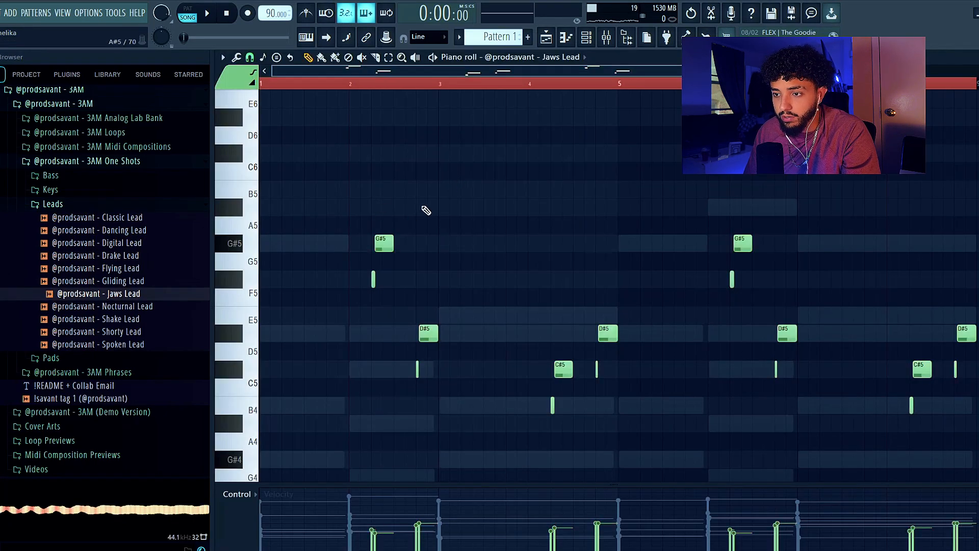
scroll(302, 184, "down", 4)
key("space")
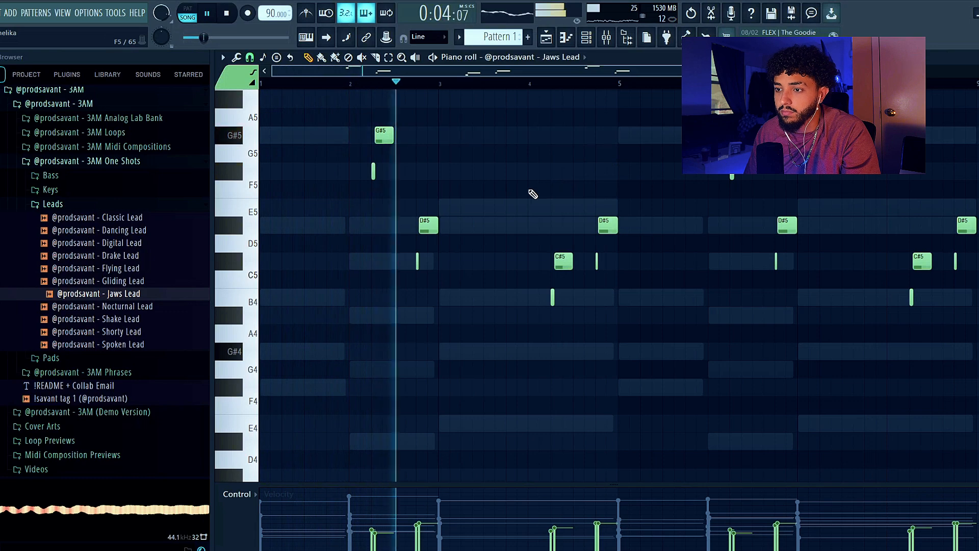
key("ctrl+a")
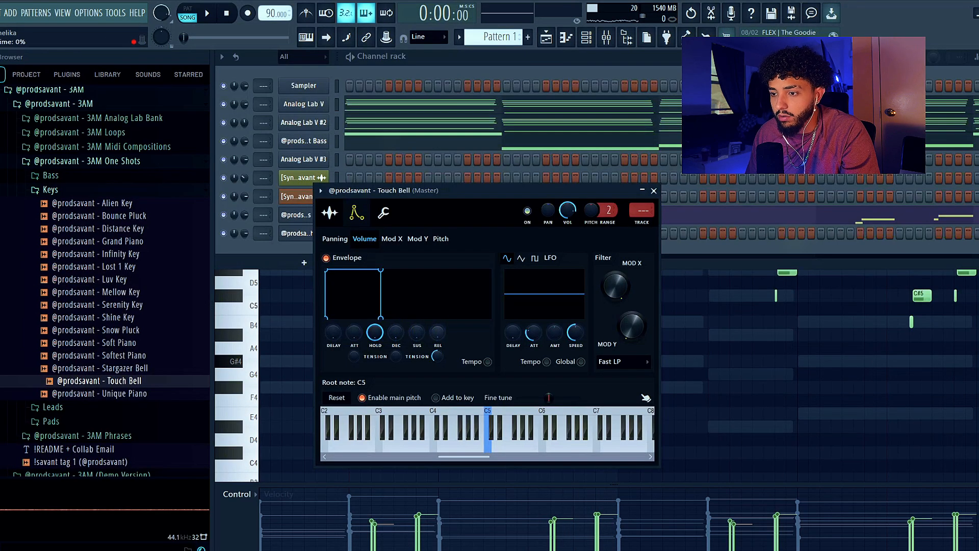
Swap Touch Bell for the Stargazer Bell one-shot, playing F#5, G#5, B5 pickup runs into held A#5 and G#5 notes, and play the loop.
right_click(297, 234)
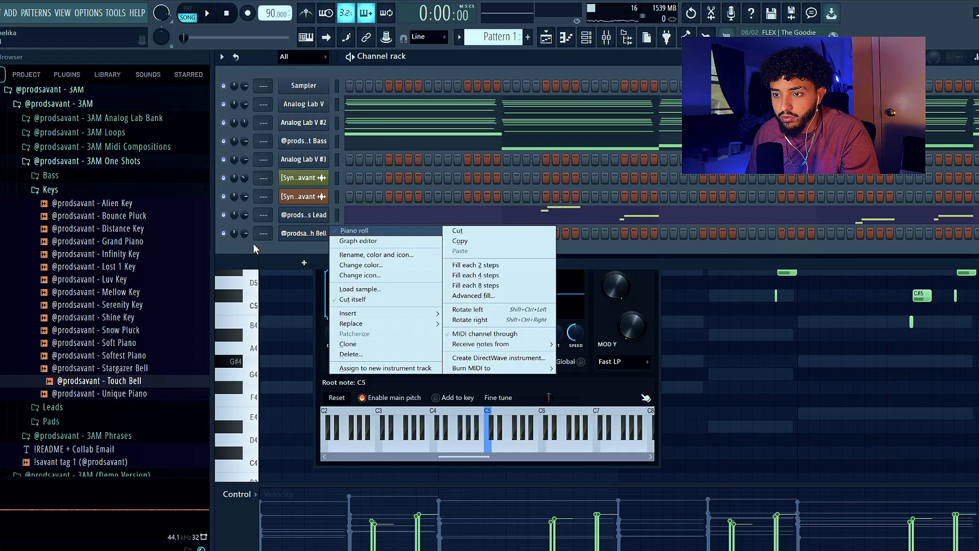
left_click(250, 243)
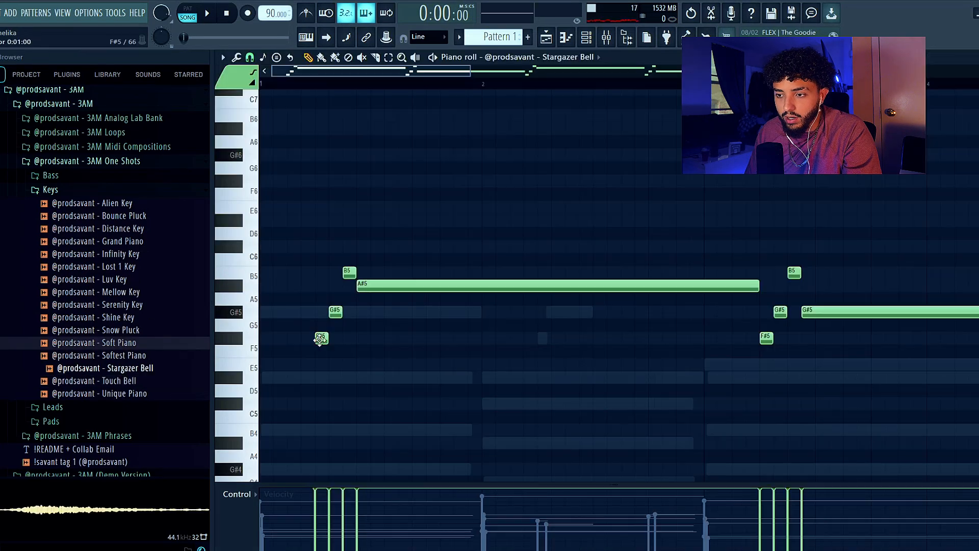
scroll(323, 270, "down", 5)
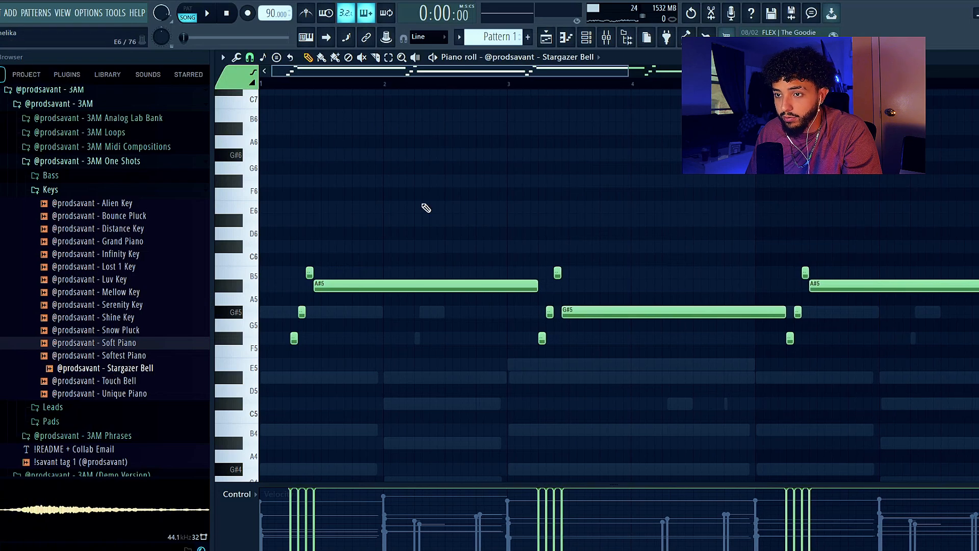
scroll(337, 192, "down", 3)
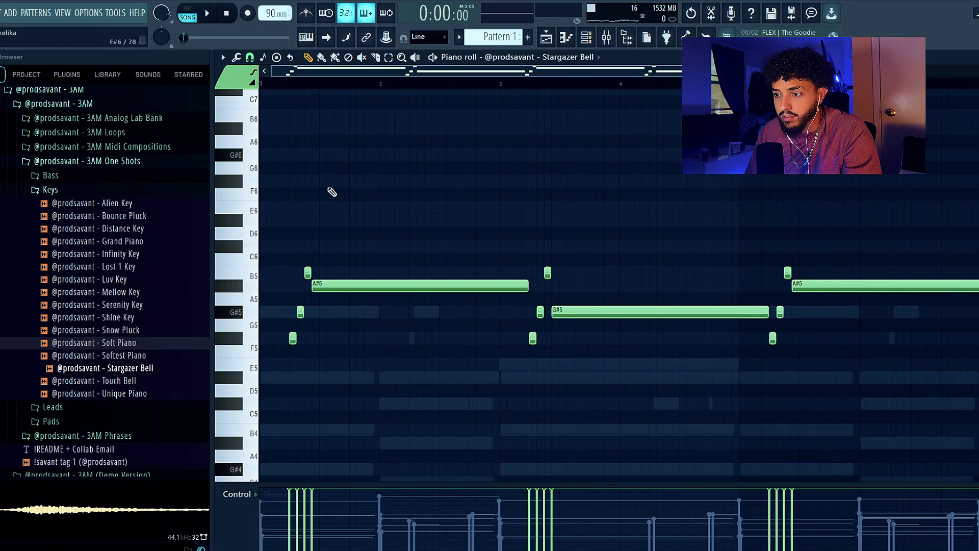
key("space")
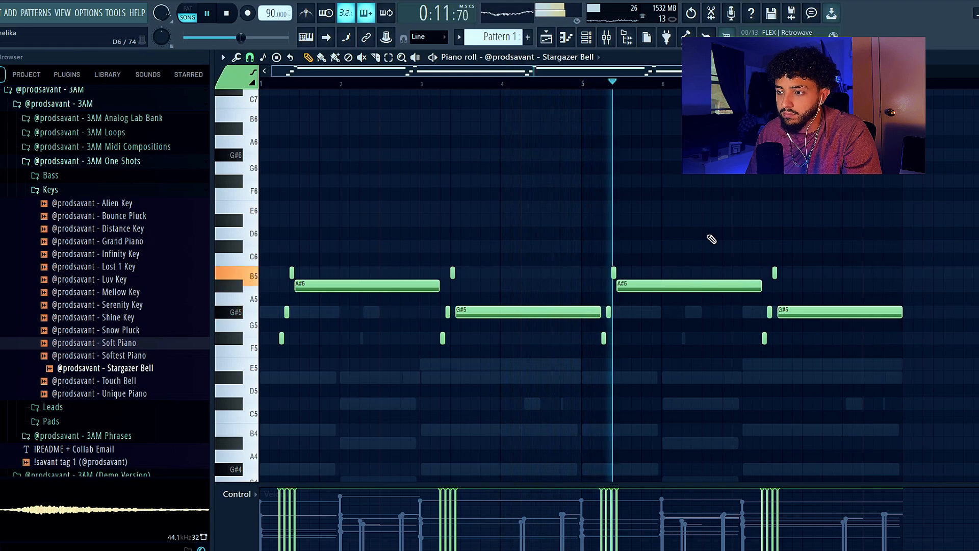
key("space")
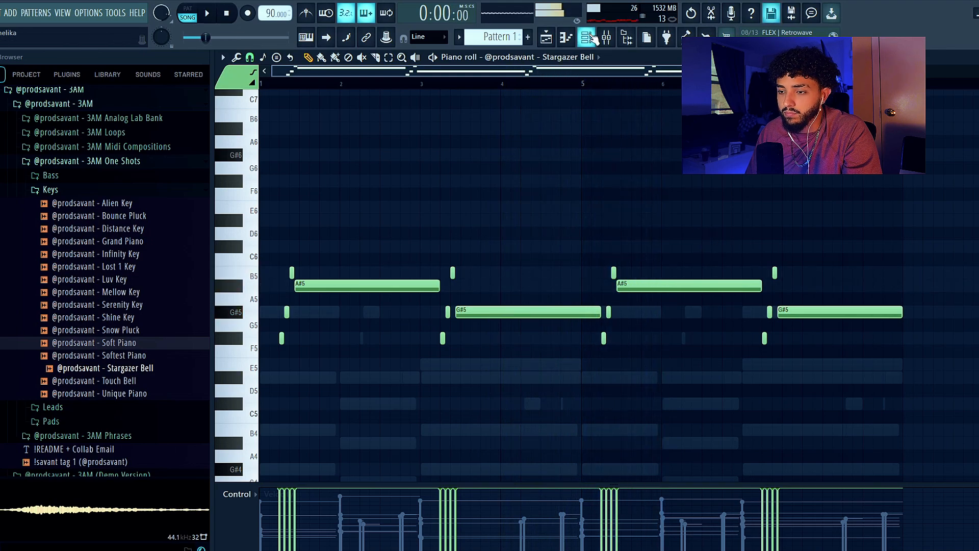
Route the selected instrument and phrase channels to consecutive mixer tracks starting at Insert 2.
left_click(596, 45)
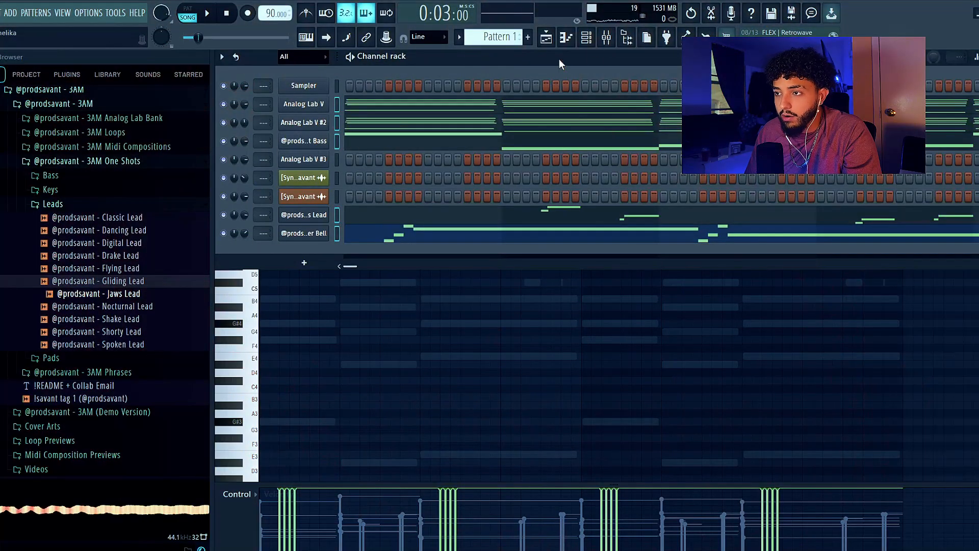
left_click(614, 41)
left_click(316, 179)
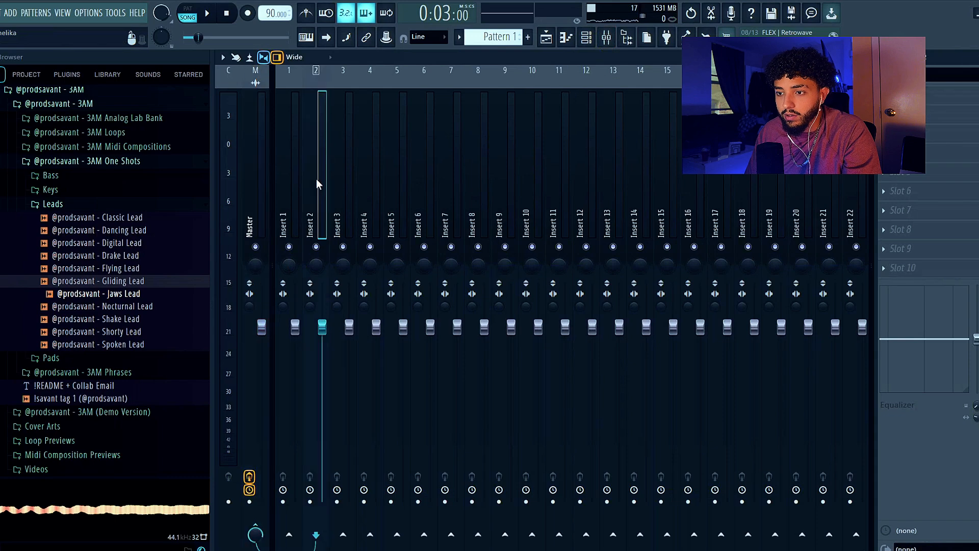
key("ctrl+shift+l")
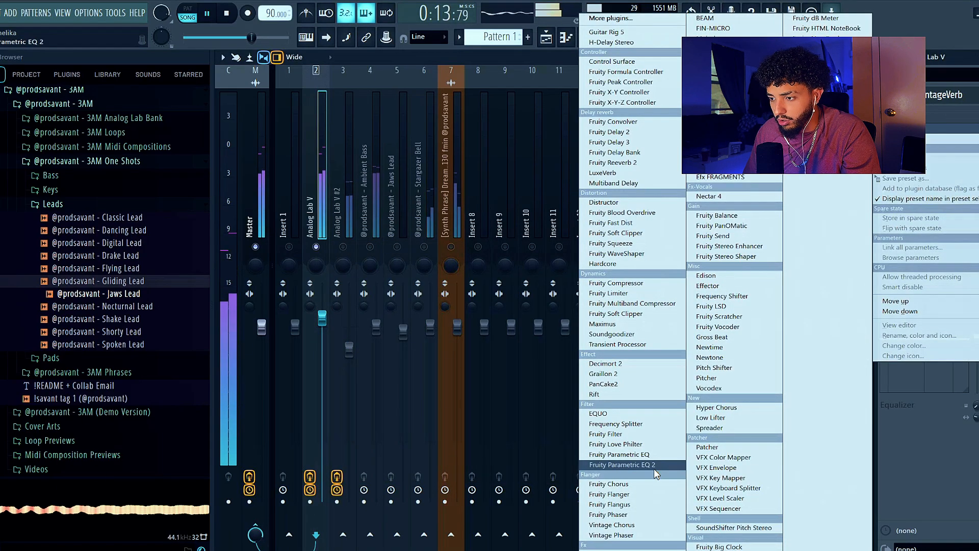
Add Fruity Parametric EQ 2 to the Analog Lab V track, steeply cutting the low end with band 1 and dipping band 3.
left_click(655, 466)
left_click_drag(372, 294, 433, 374)
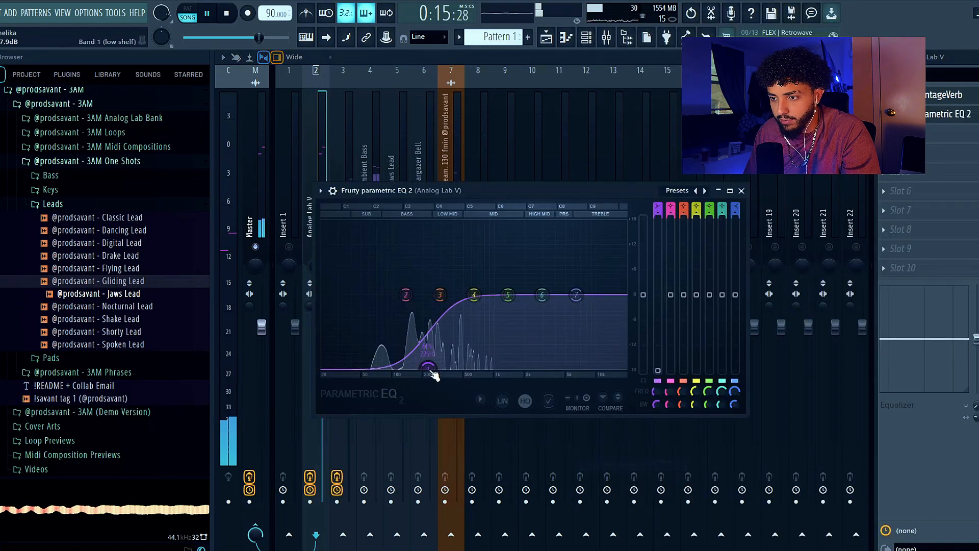
scroll(429, 368, "down", 7)
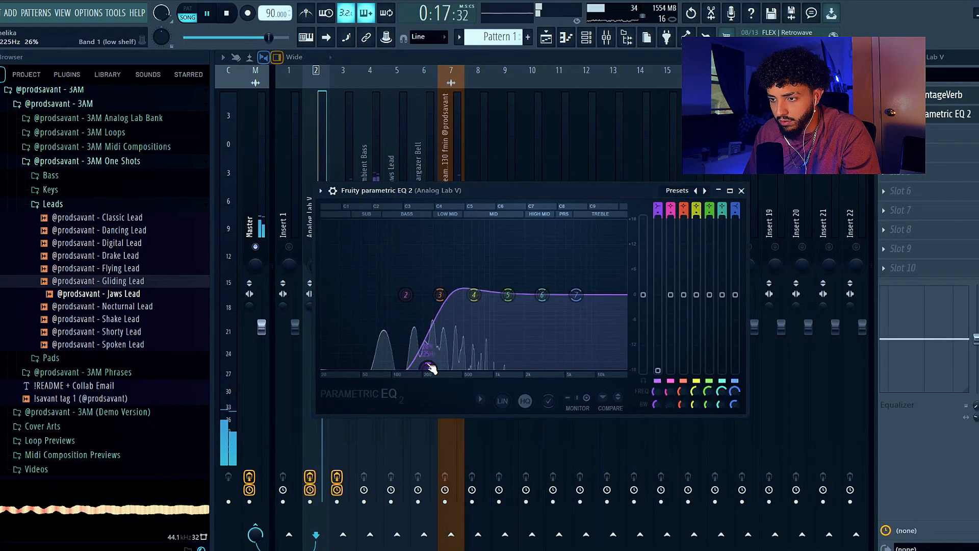
left_click_drag(440, 296, 431, 315)
left_click_drag(428, 368, 422, 367)
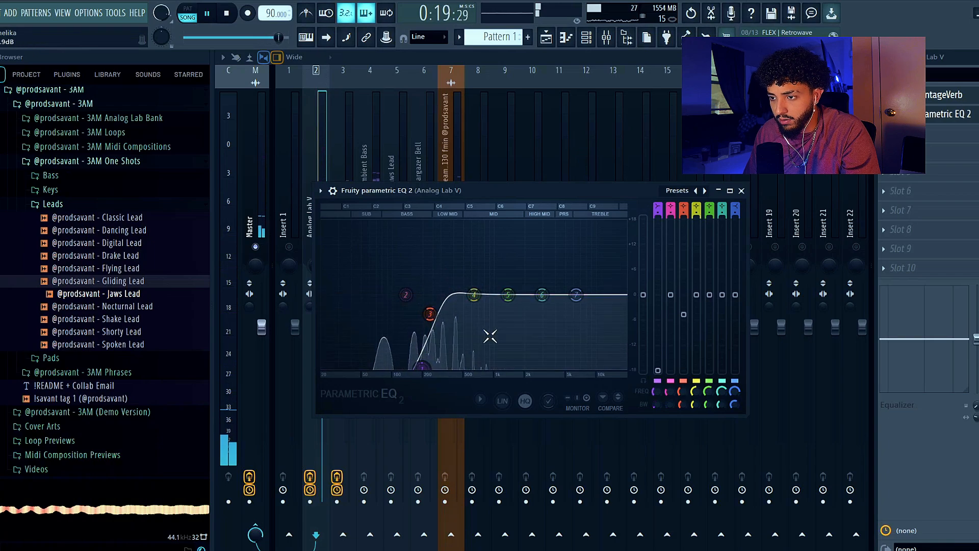
left_click_drag(508, 294, 477, 297)
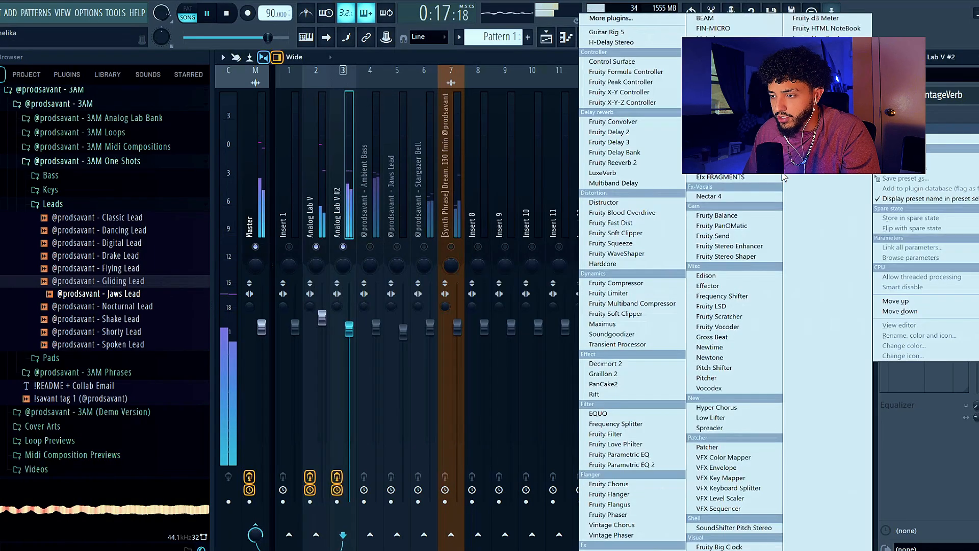
Add Fruity Parametric EQ 2 to the Analog Lab V #2 track, with a steep band 1 low cut and a band 2 dip at 137 Hz.
left_click(632, 465)
left_click_drag(327, 214, 332, 290)
scroll(333, 288, "down", 10)
left_click_drag(327, 216, 327, 252)
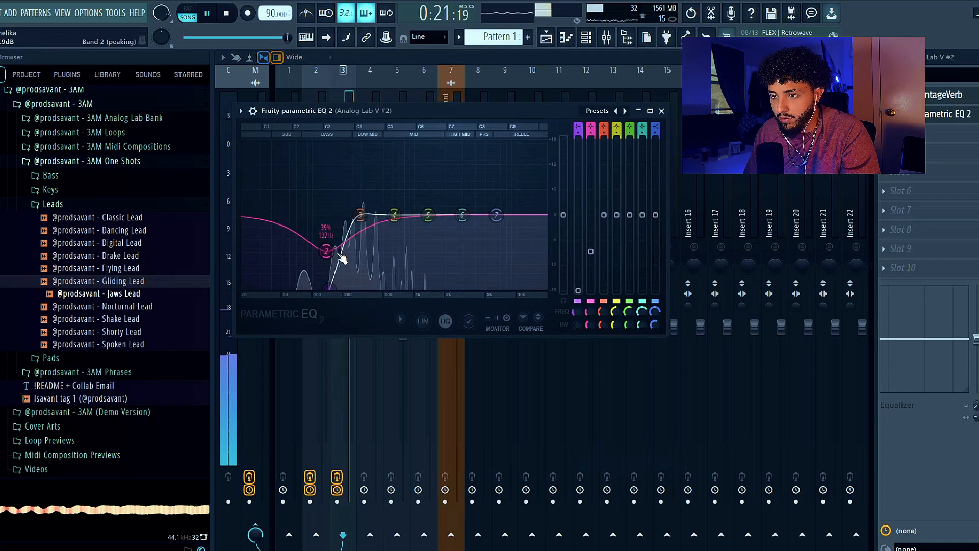
left_click_drag(330, 289, 330, 289)
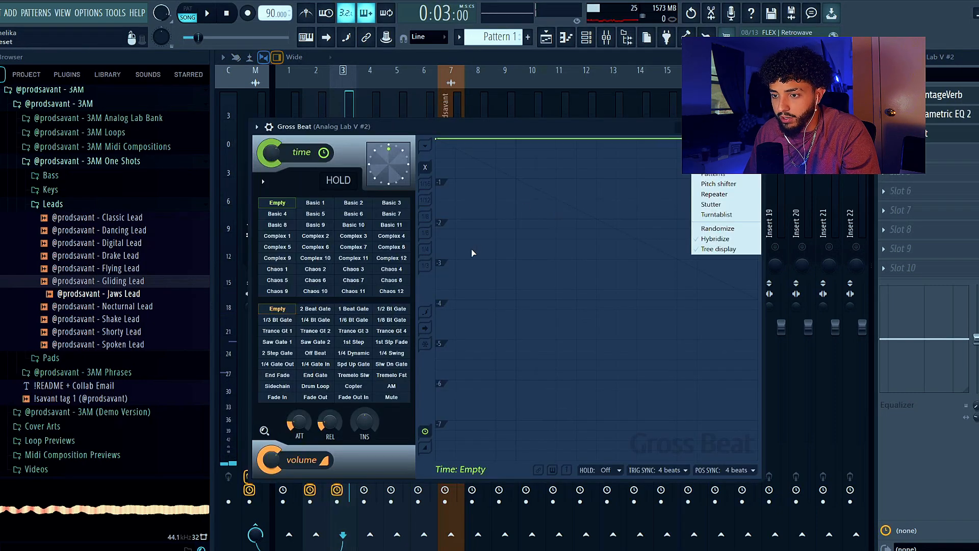
Load the Repeater preset in Gross Beat on the Analog Lab V #2 track and choose the Sidechain a volume pattern.
left_click(479, 128)
right_click(689, 127)
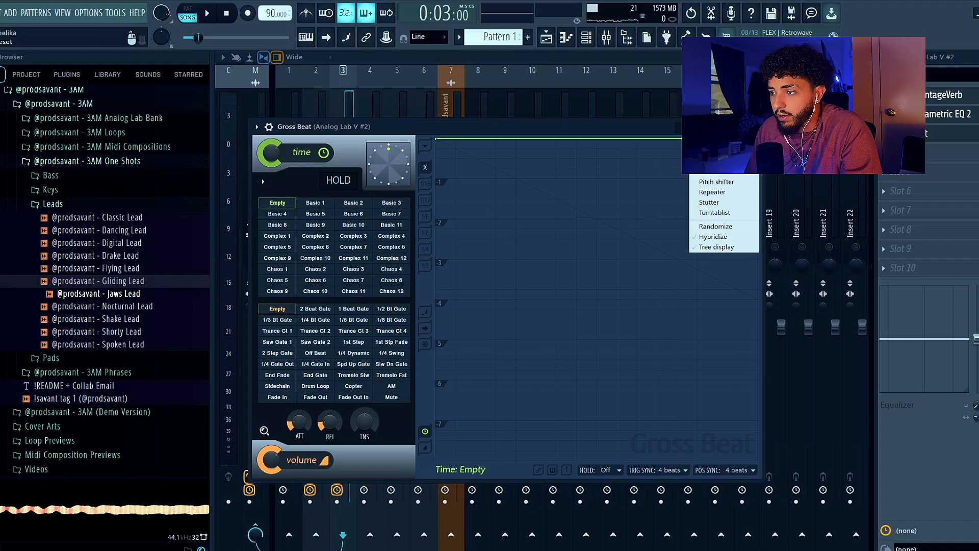
left_click(749, 194)
left_click(282, 398)
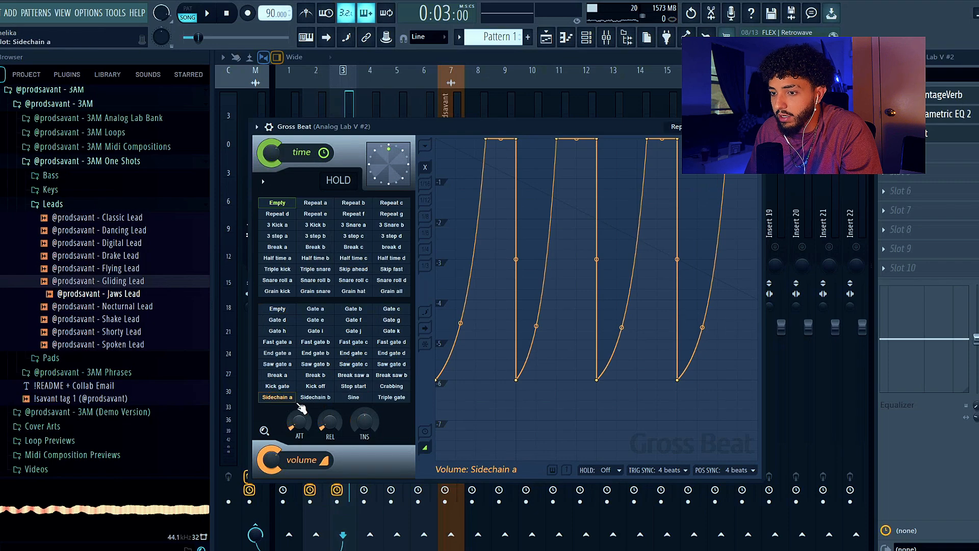
left_click(301, 401)
left_click(276, 398)
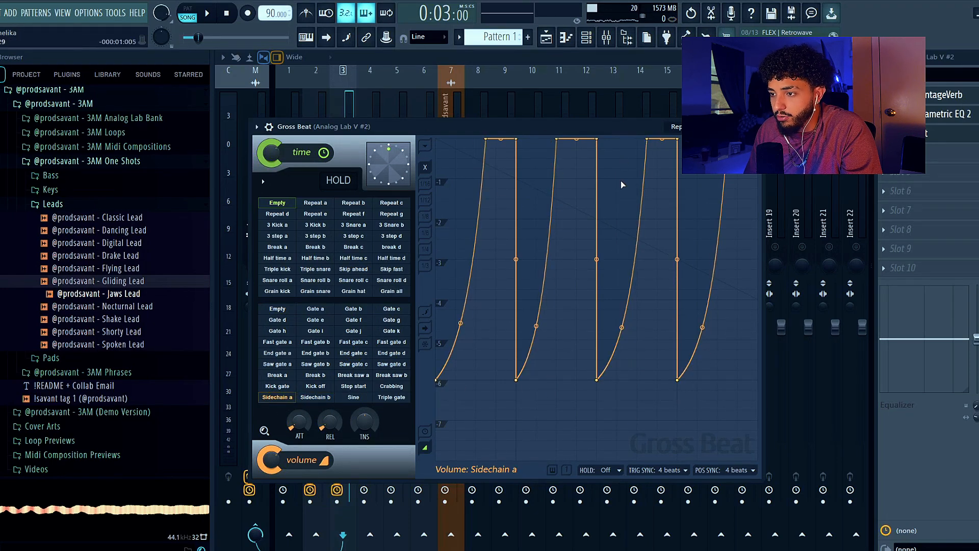
Raise the Analog Lab V #2 track's fader and play it together with the Analog Lab V keys.
left_click(341, 106)
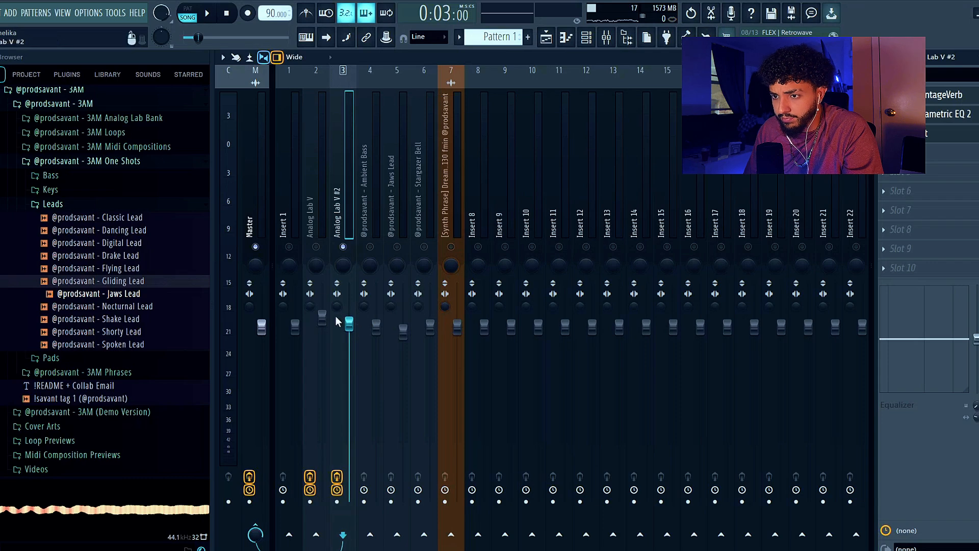
key("space")
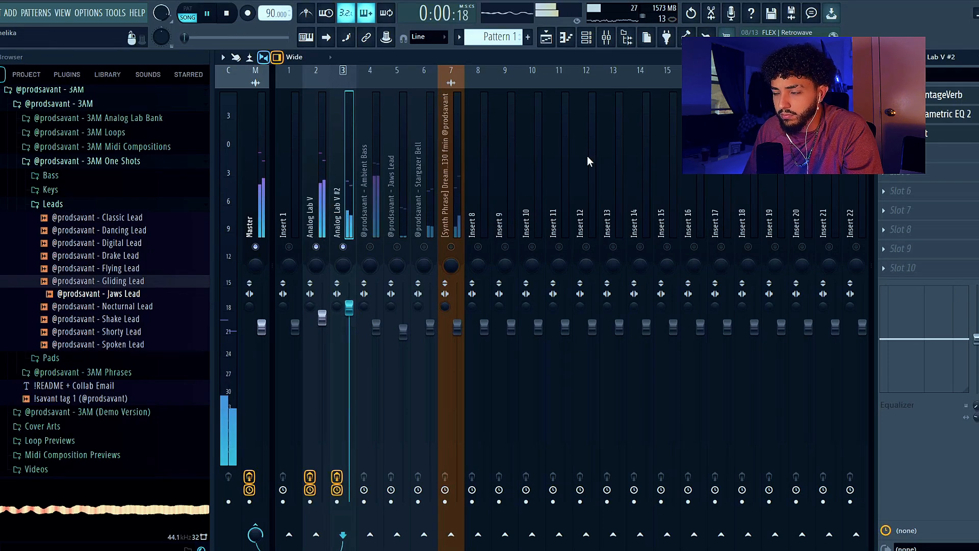
Add ValhallaVintageVerb and Fruity Delay 2 to the Stargazer Bell mixer track.
left_click(926, 140)
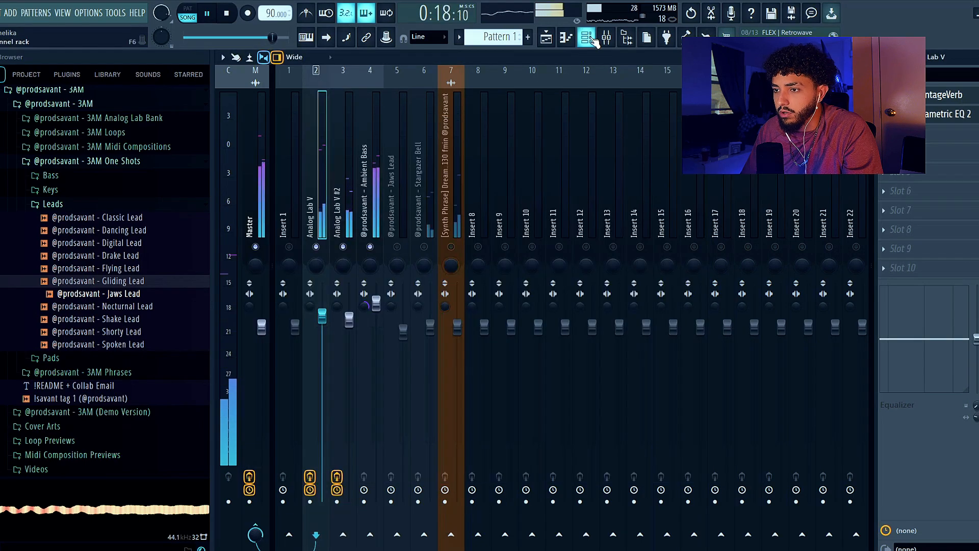
key("F6")
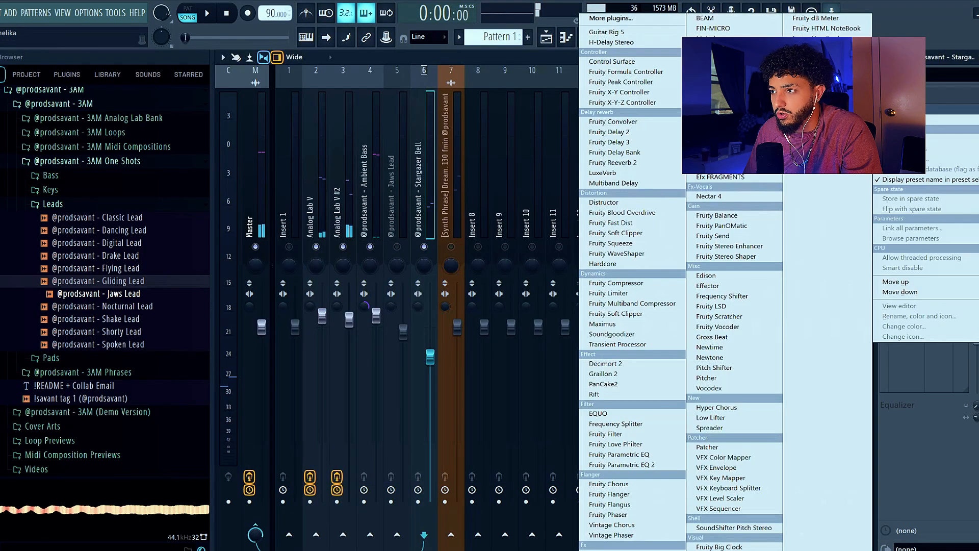
left_click(726, 137)
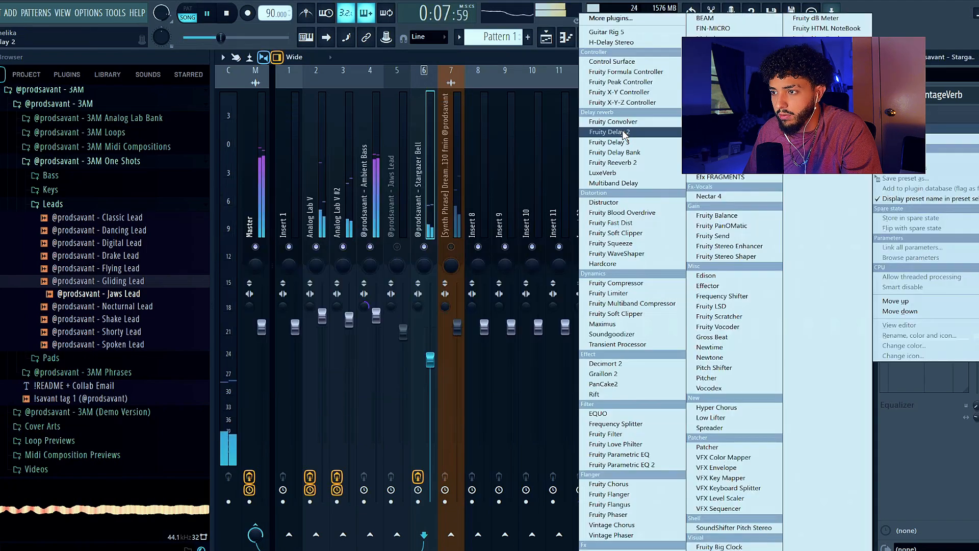
left_click(608, 129)
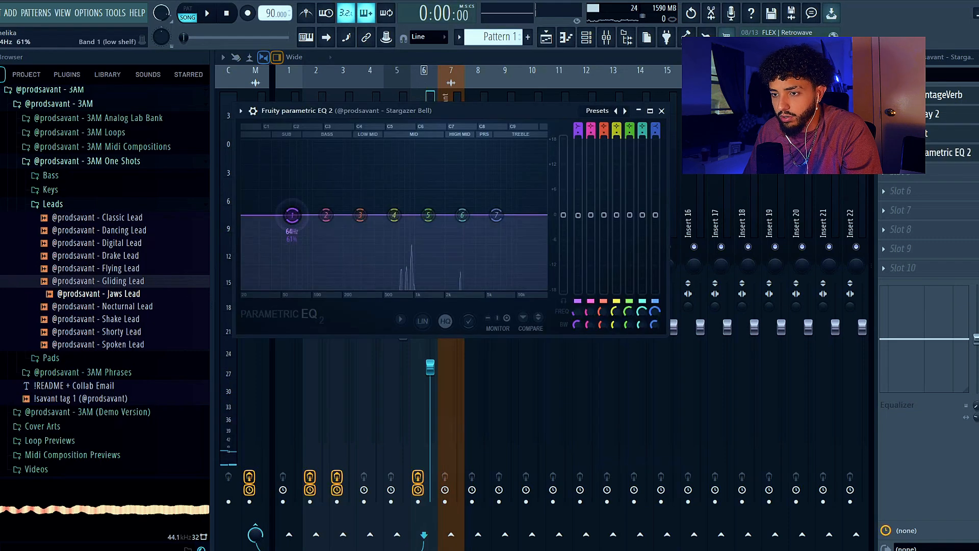
Shape the Stargazer Bell's Fruity Parametric EQ 2 with a full band 1 low cut and dips on bands 2, 4, 6 and 7.
left_click_drag(292, 215, 394, 287)
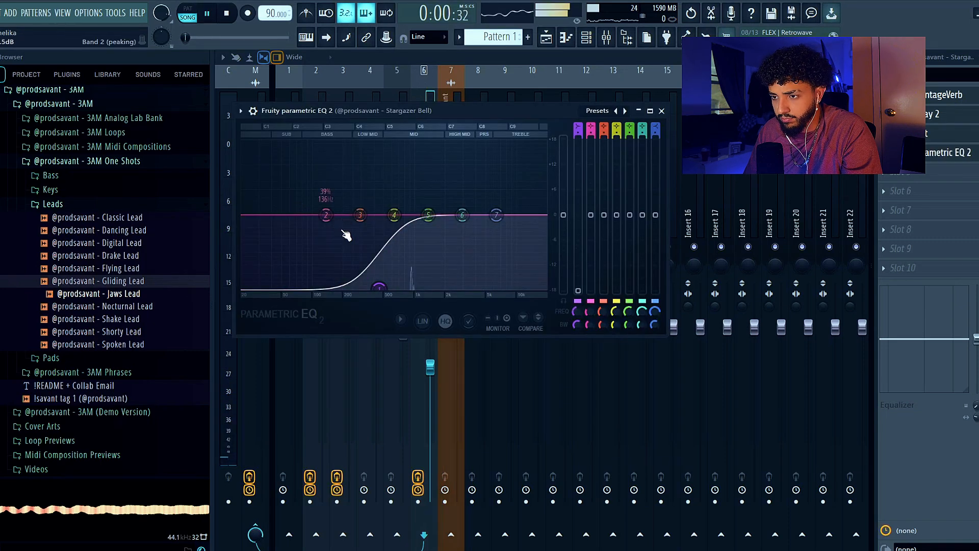
left_click_drag(326, 214, 327, 232)
left_click_drag(496, 215, 482, 244)
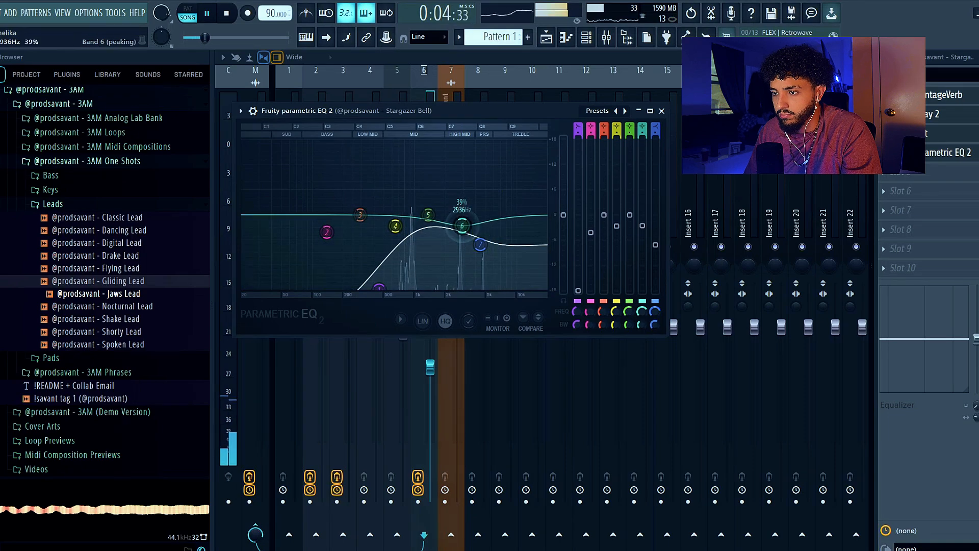
left_click(515, 342)
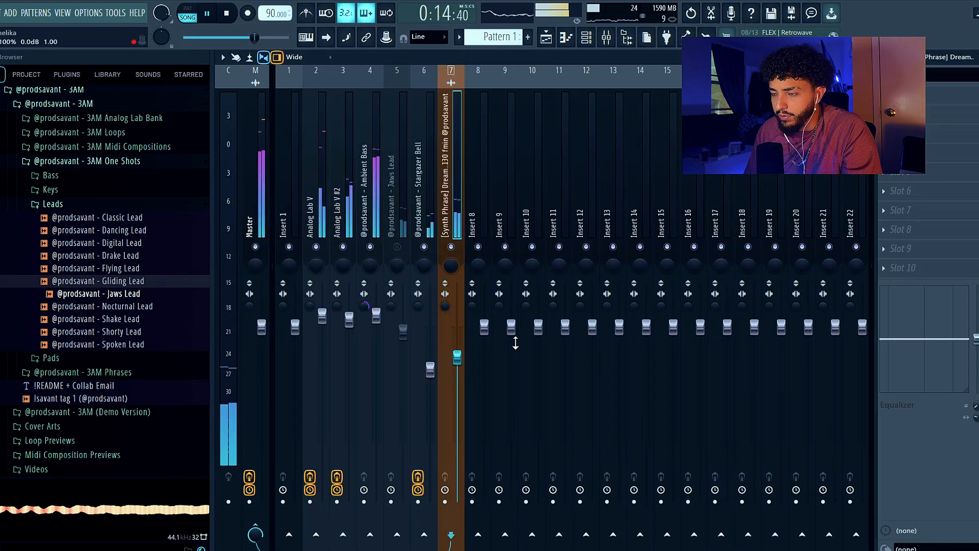
Add ValhallaVintageVerb to the Dreamy Lead synth phrase track, with the mix at 33.7 % and the low cut at 430 Hz.
left_click(884, 95)
mouse_move(900, 119)
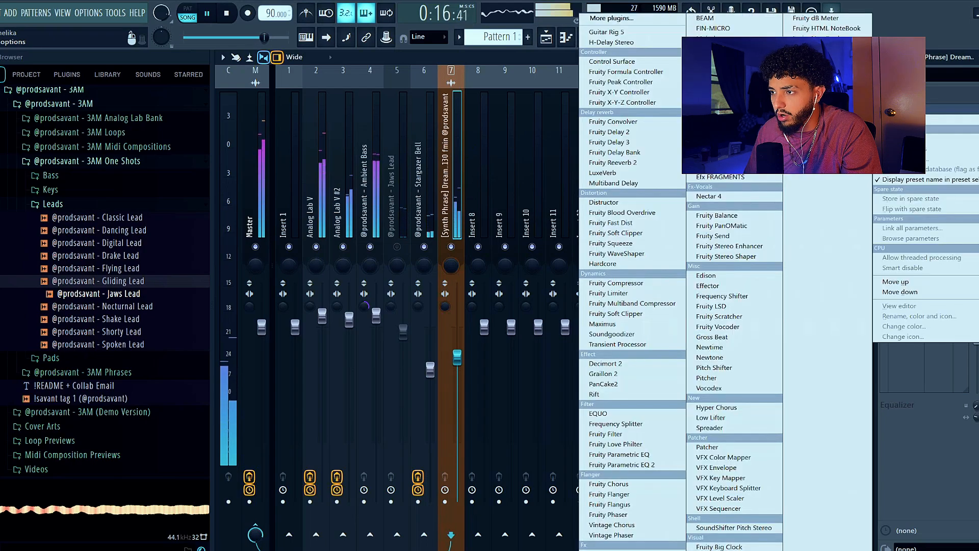
left_click(724, 146)
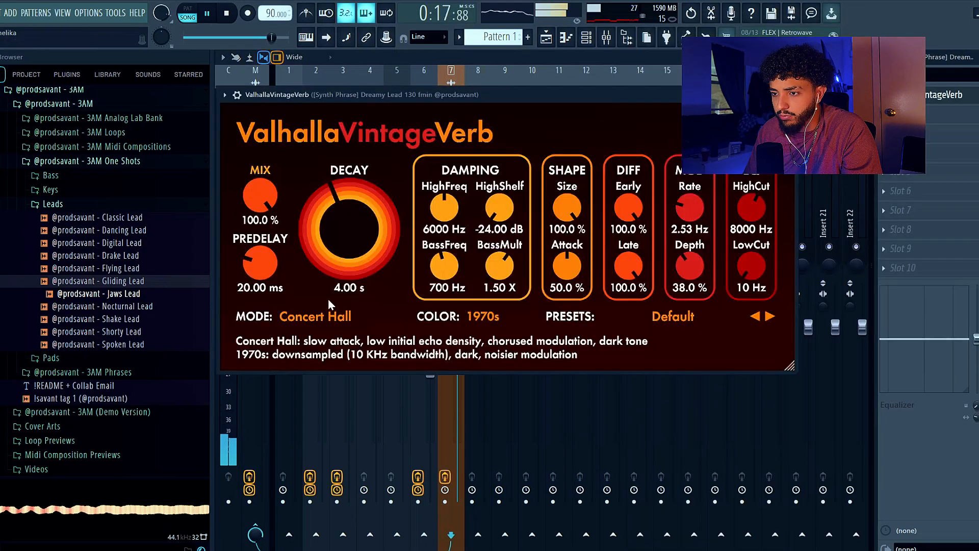
left_click_drag(246, 198, 244, 217)
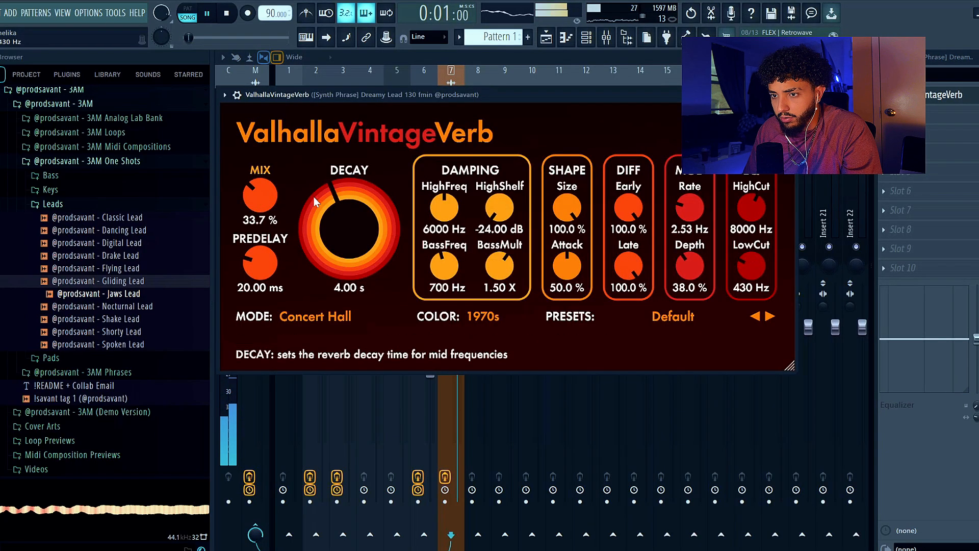
left_click_drag(270, 204, 272, 198)
left_click(830, 352)
left_click(447, 149)
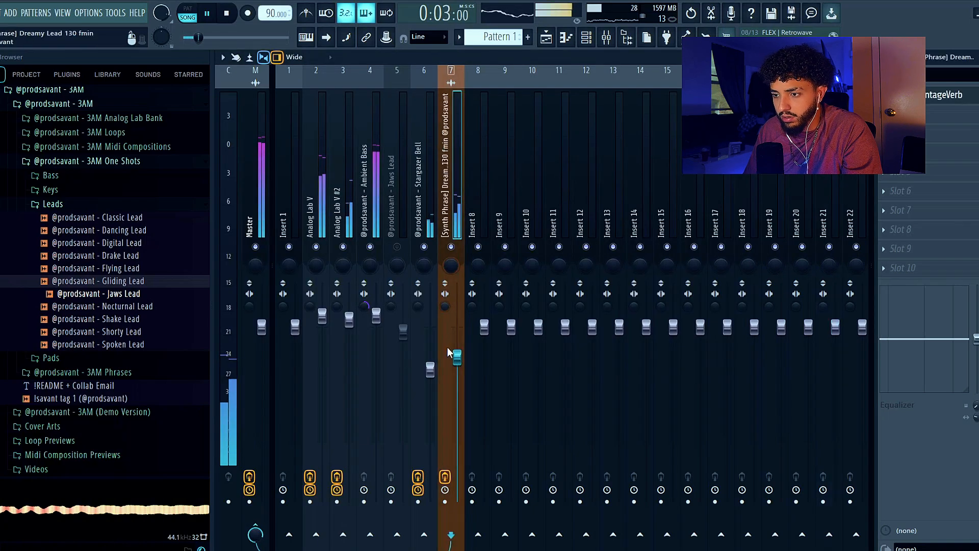
Add ValhallaVintageVerb and Fruity Delay 2 to the Jaws Lead mixer track.
left_click(391, 217)
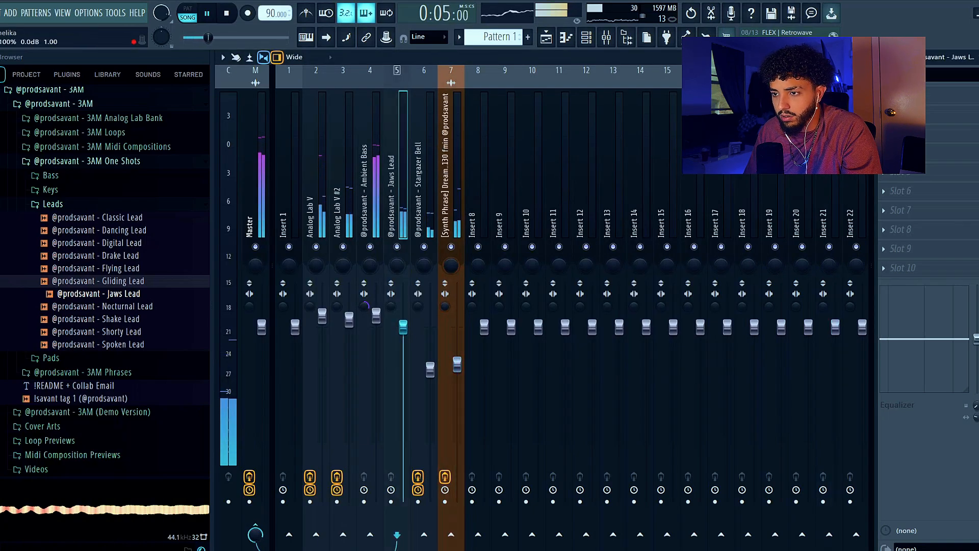
left_click(884, 96)
mouse_move(898, 109)
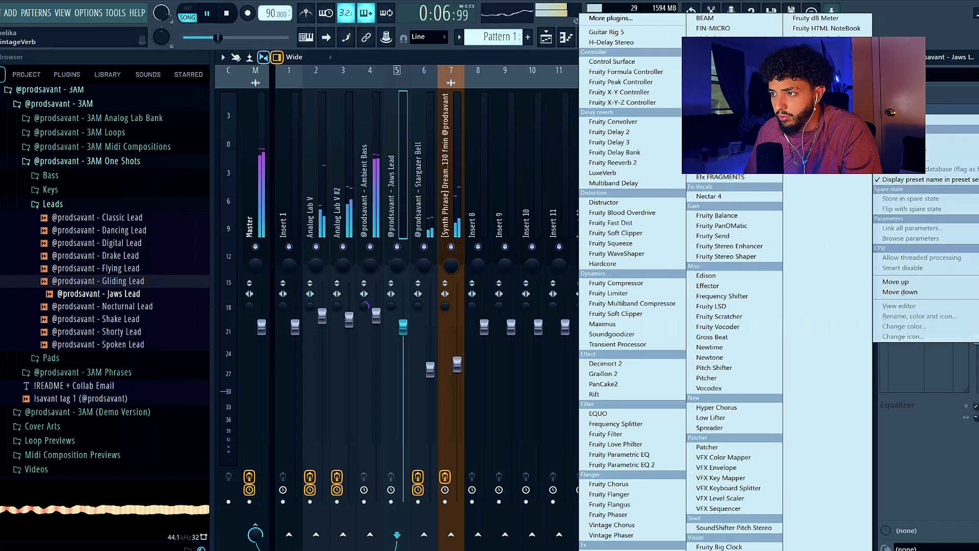
left_click(610, 131)
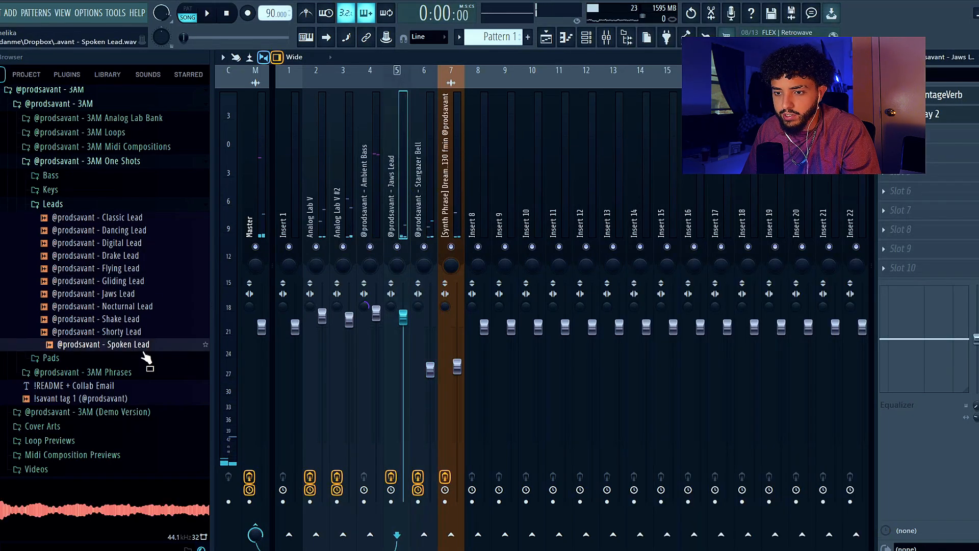
From the 3AM Phrases folder, place the Last Time 84 bmin vocal phrase at bars 1 and 5 and Chops 100 g#min at bar 2.
left_click(592, 37)
left_click(592, 37)
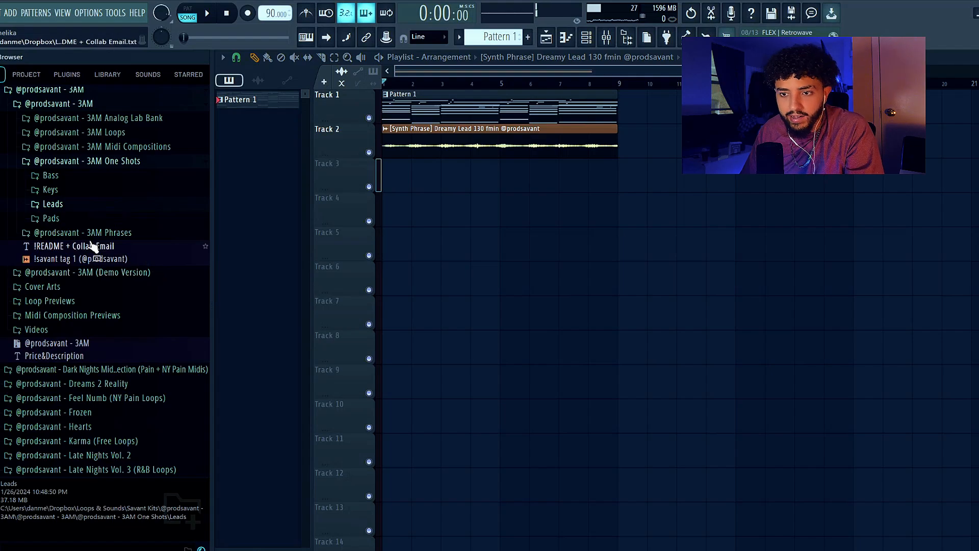
left_click(85, 162)
scroll(153, 194, "up", 5)
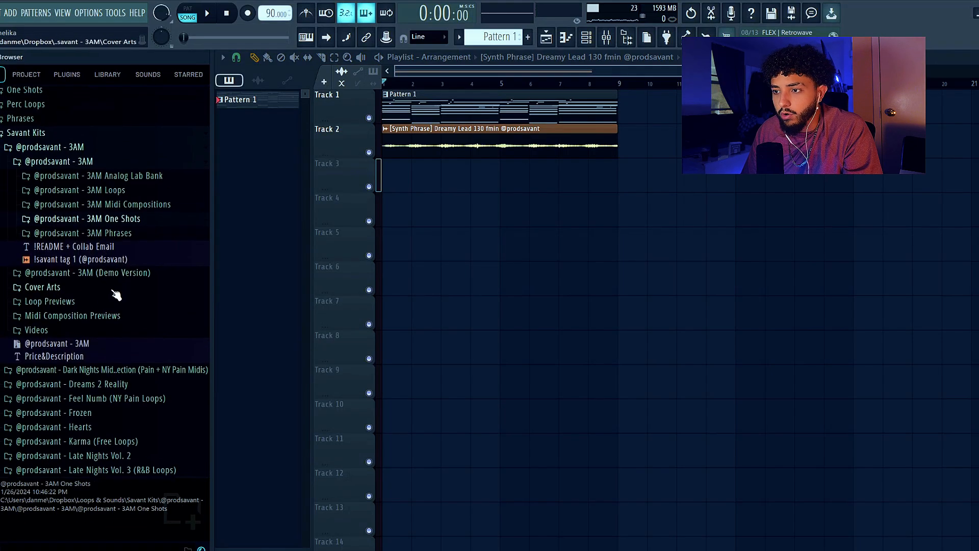
left_click(82, 251)
scroll(131, 277, "down", 12)
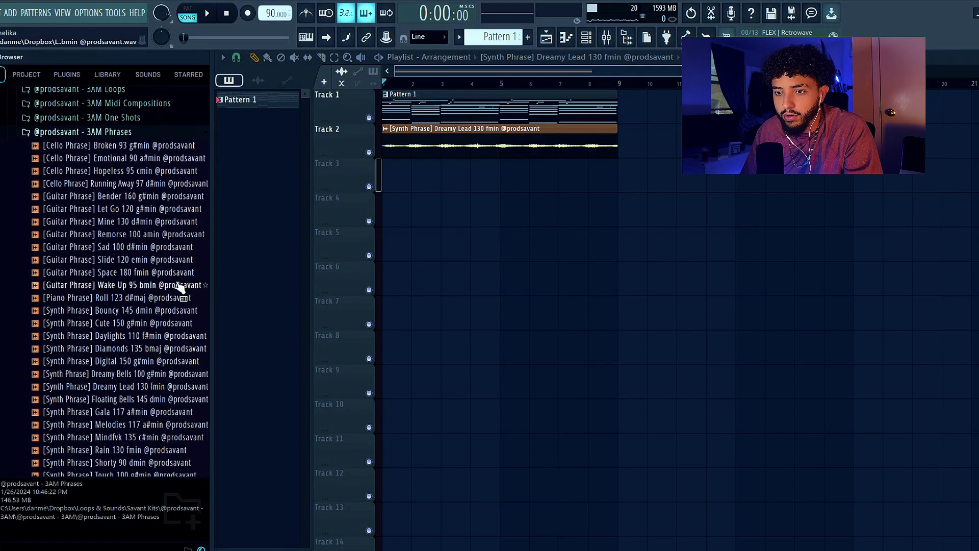
scroll(127, 277, "down", 3)
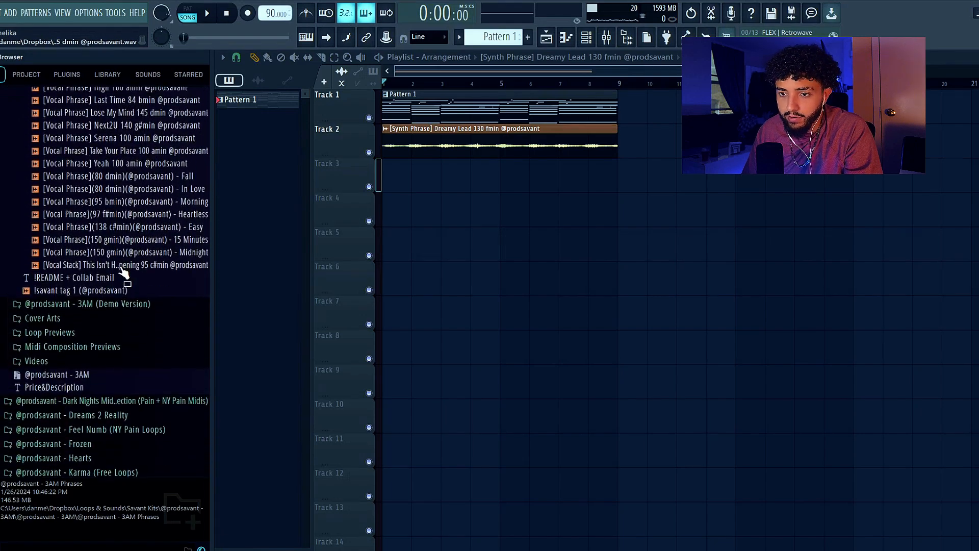
scroll(130, 296, "up", 6)
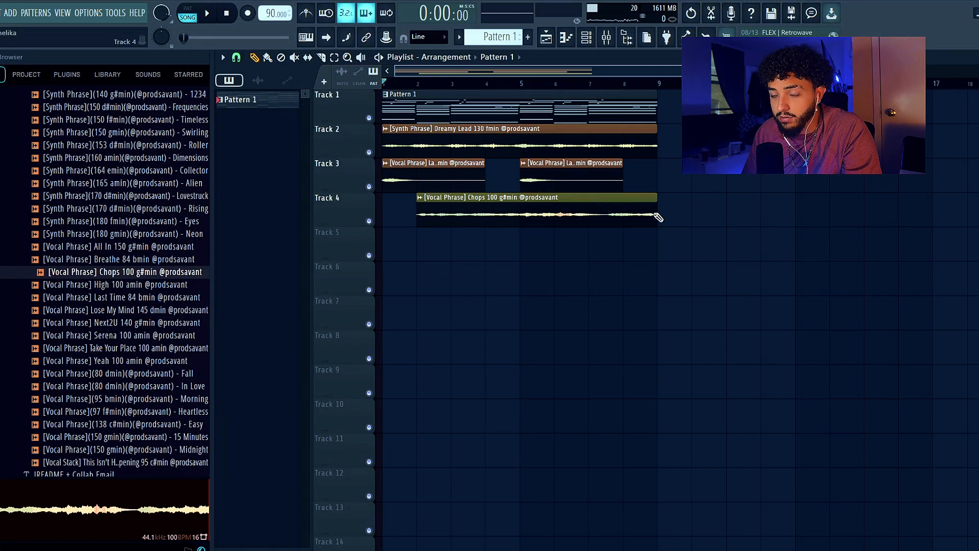
key("space")
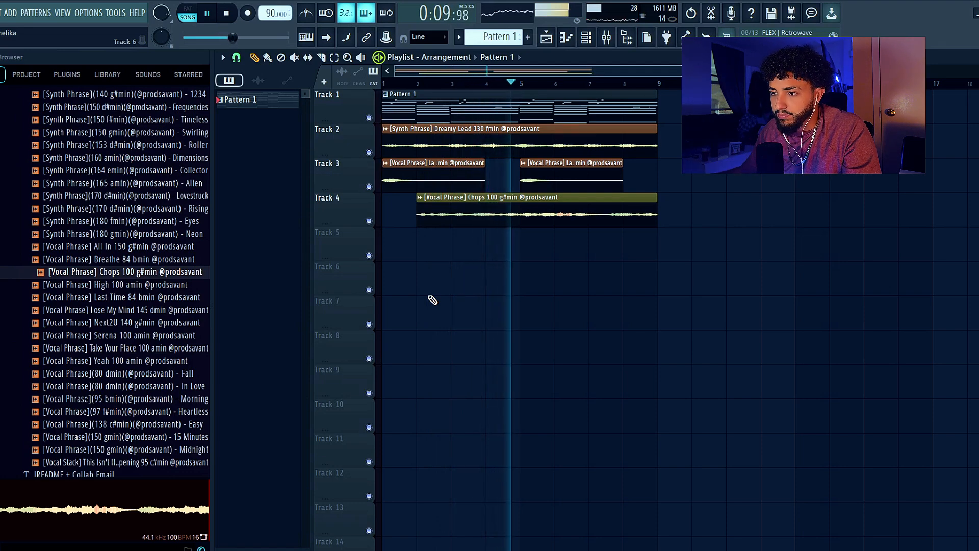
key("space")
Route the Last Time vocal phrase to mixer track 9, lower its fader, and add ValhallaVintageVerb and Fruity Parametric EQ 2.
key("F6")
left_click(295, 69)
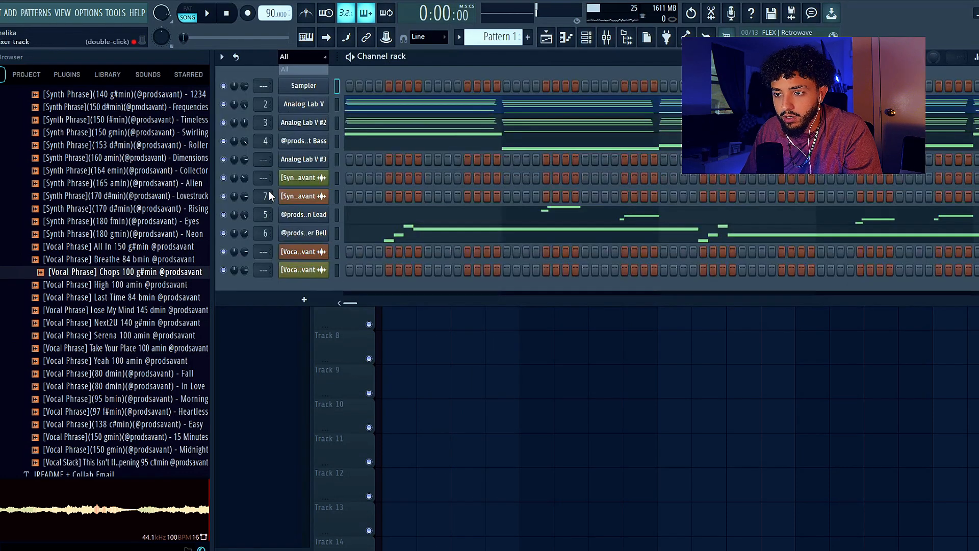
left_click(612, 35)
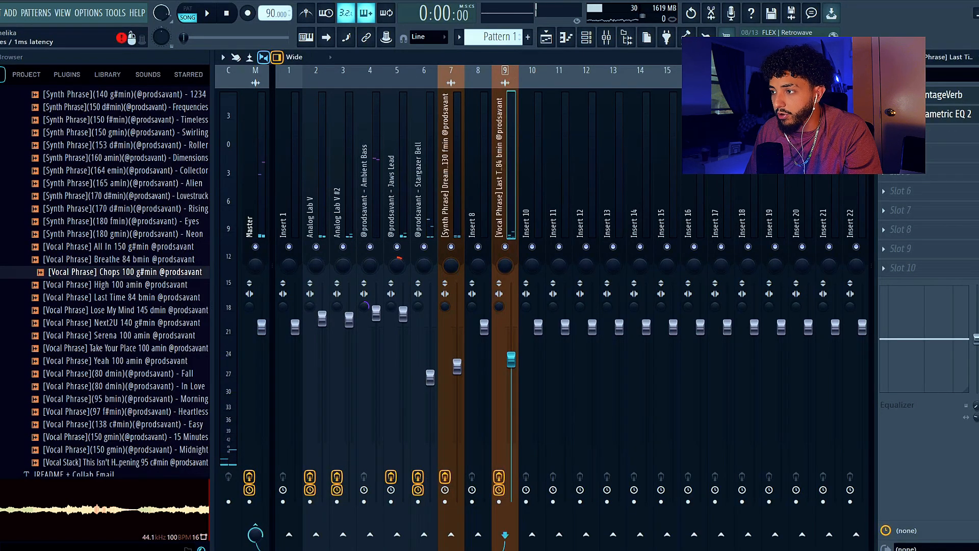
Add Fruity Delay 2 to the Last Time vocal track with ping-pong feedback and the input volume at 28%.
left_click(928, 132)
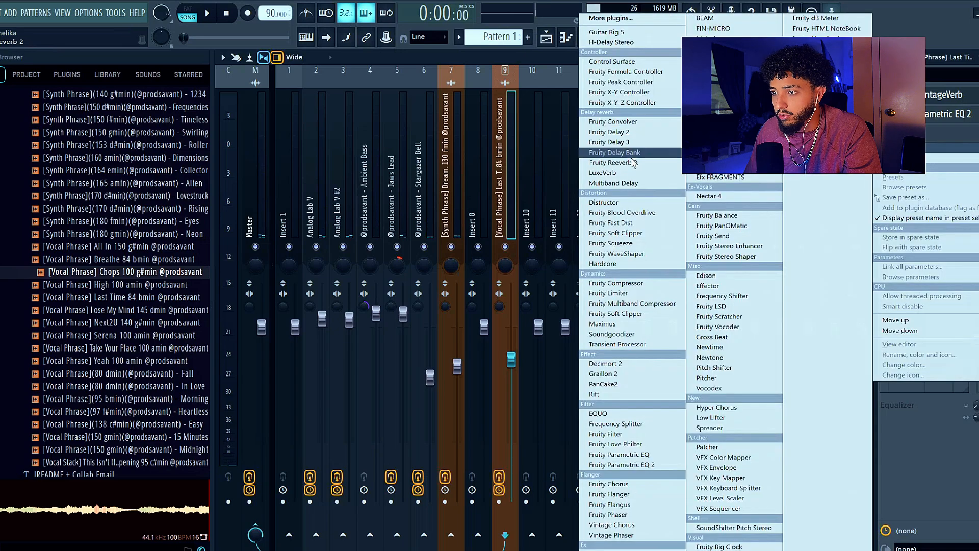
left_click(617, 136)
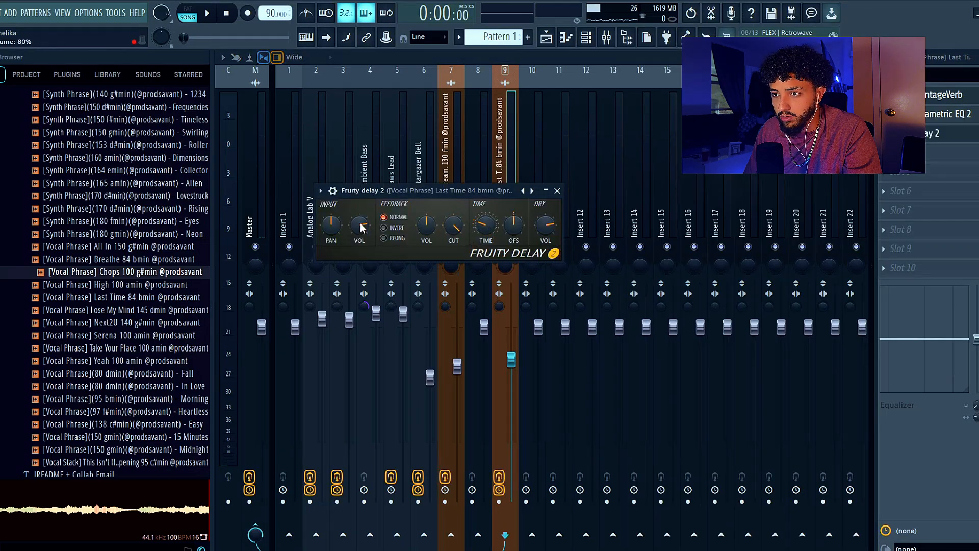
key("space")
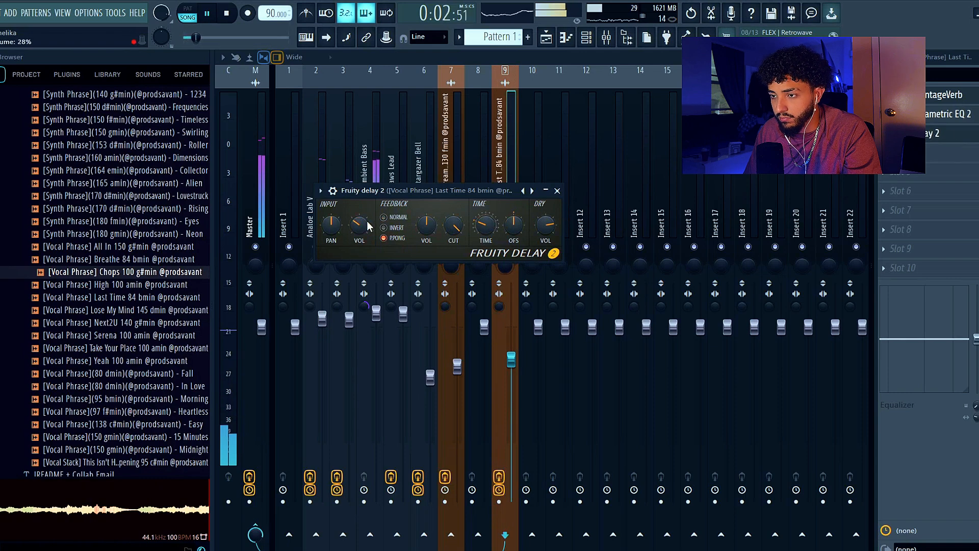
left_click(495, 156)
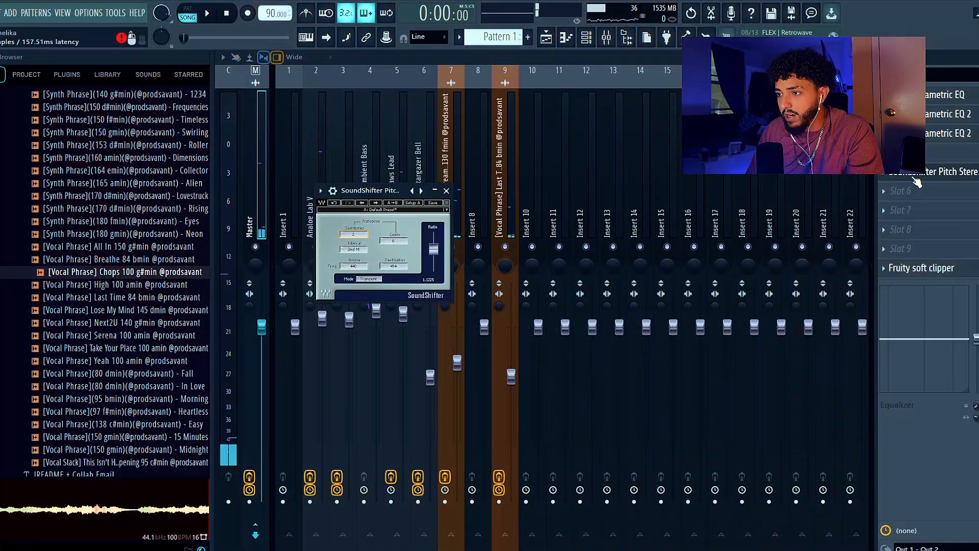
Transpose the Master up 2 semitones with SoundShifter Pitch Stereo and play the full arrangement.
left_click(914, 179)
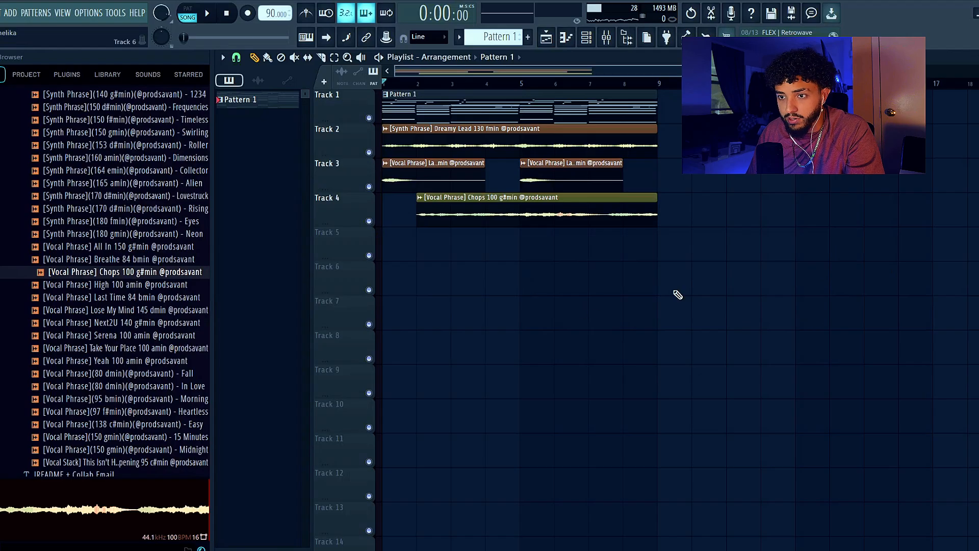
key("space")
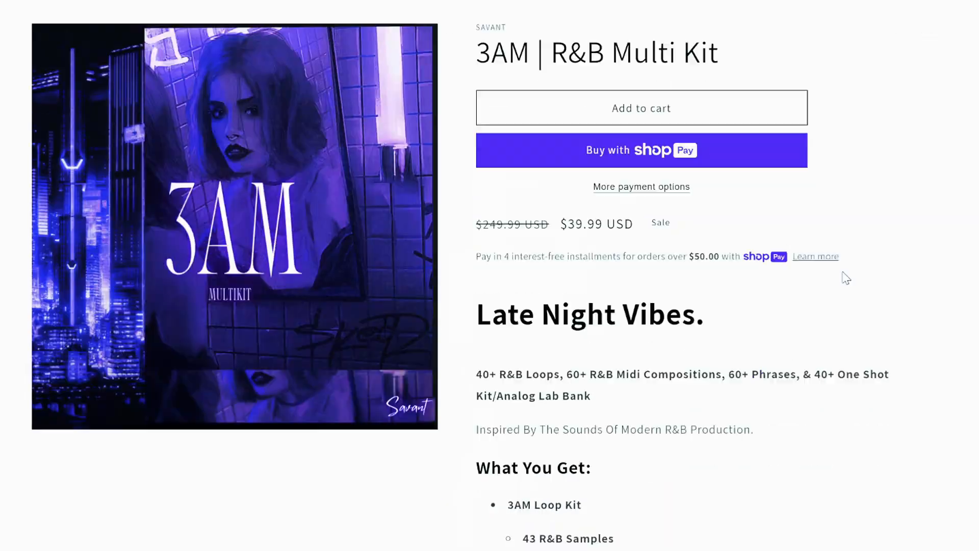
Switch to the 3AM R&B Multi Kit store page and examine its contents, video walkthrough, licence terms and audio previews.
scroll(844, 276, "down", 2)
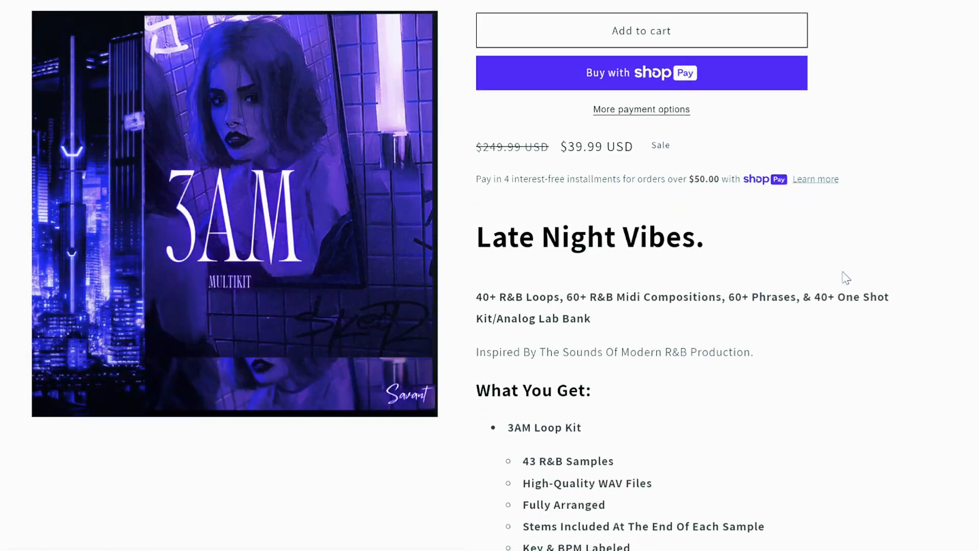
scroll(844, 275, "down", 10)
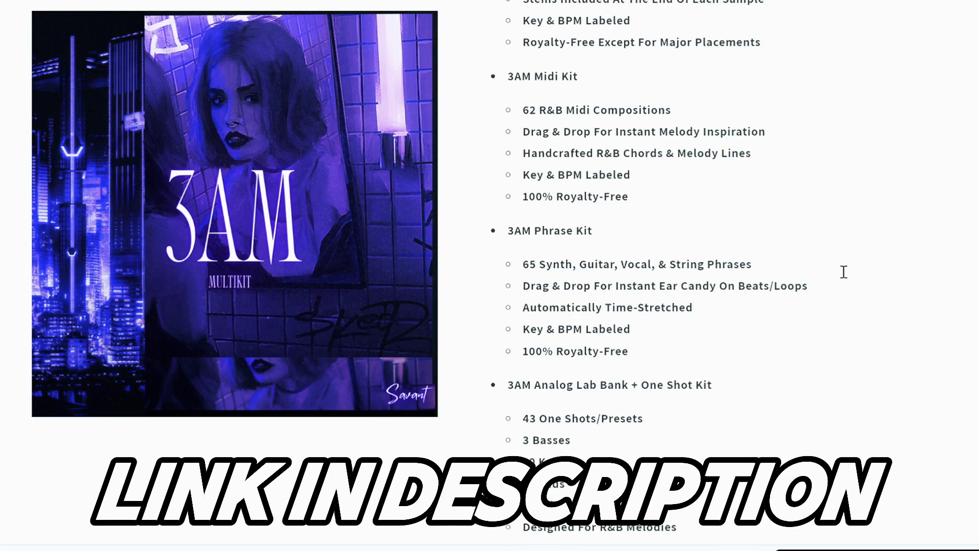
scroll(844, 272, "down", 10)
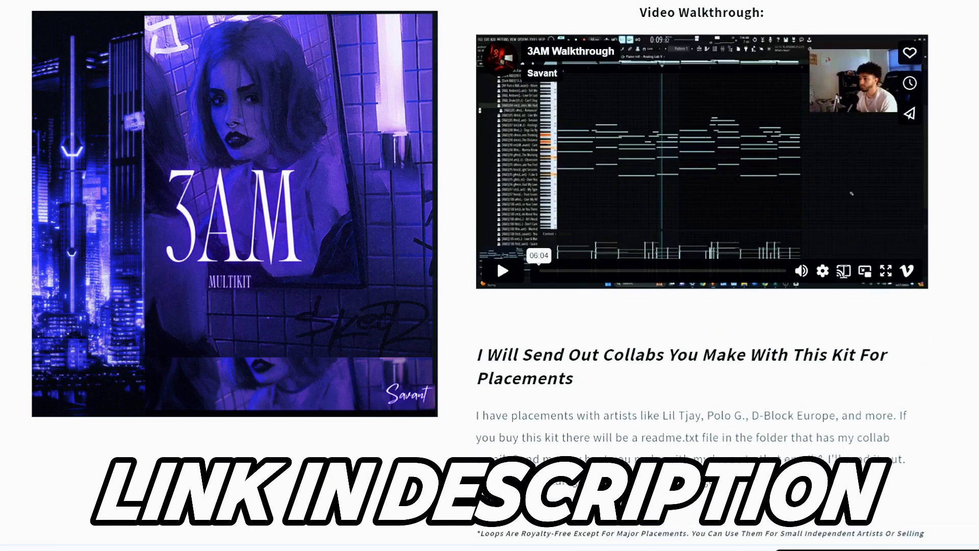
scroll(845, 272, "down", 10)
scroll(844, 273, "up", 4)
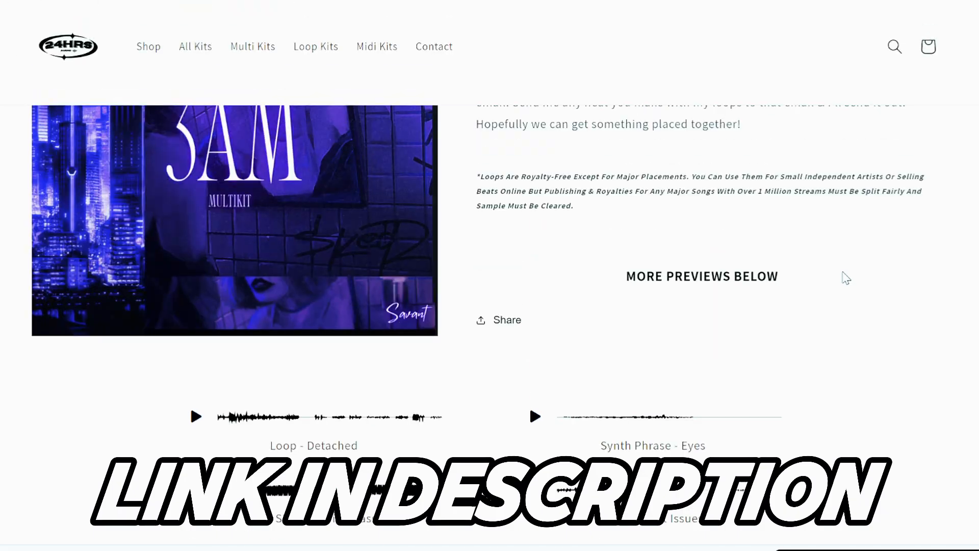
scroll(845, 277, "up", 20)
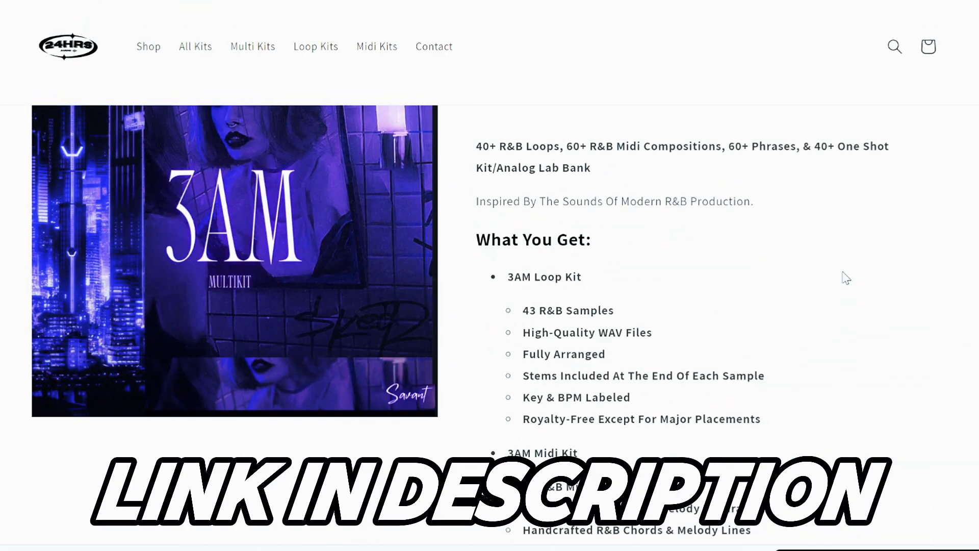
scroll(844, 277, "up", 6)
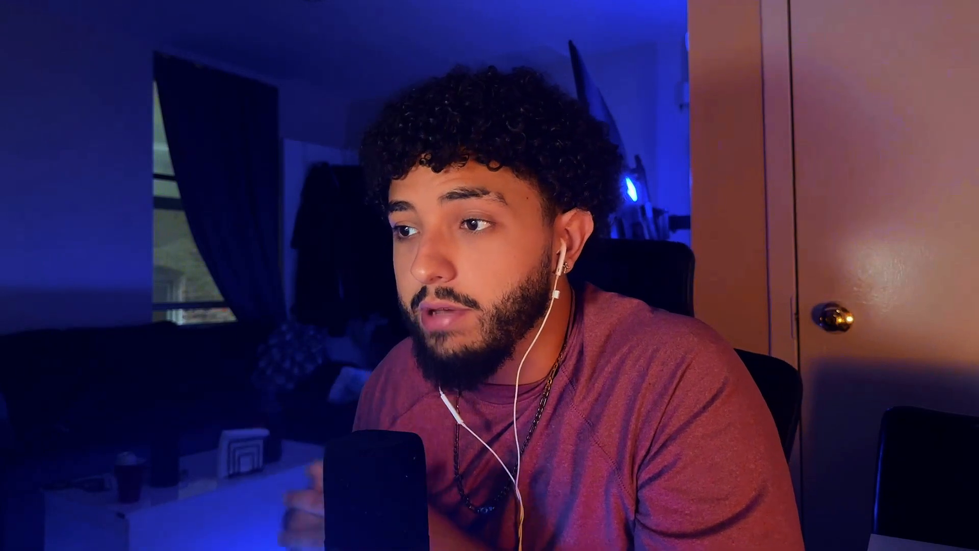